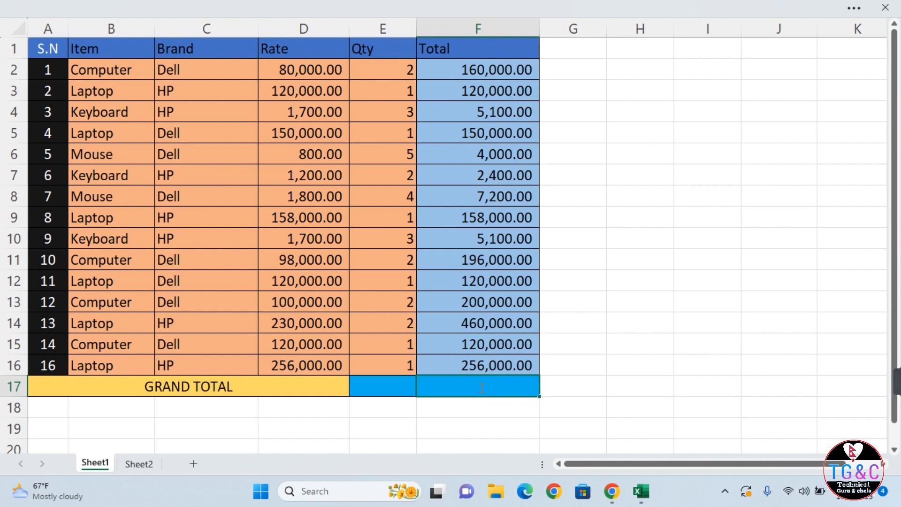
Enter =SUM(F2:F16) in F17 for a Total grand total of 1,963,800.00.
type("su")
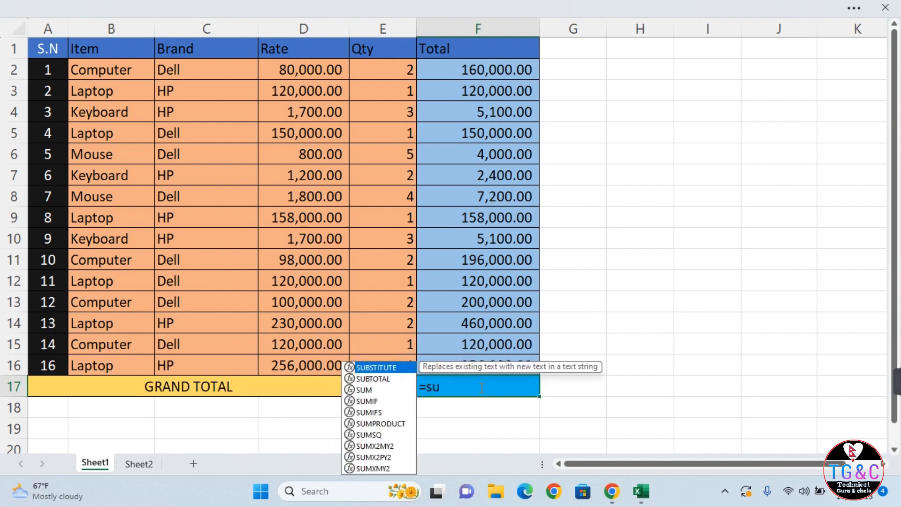
type("m(")
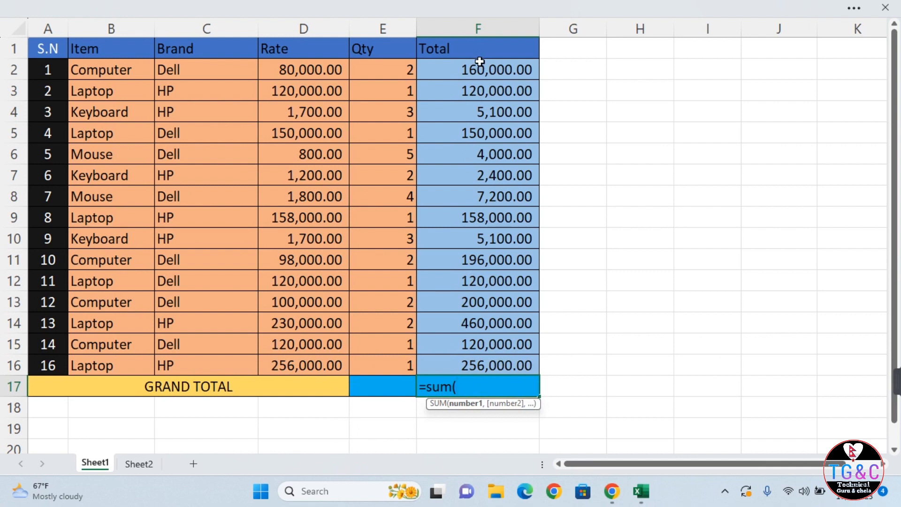
left_click_drag(479, 62, 464, 356)
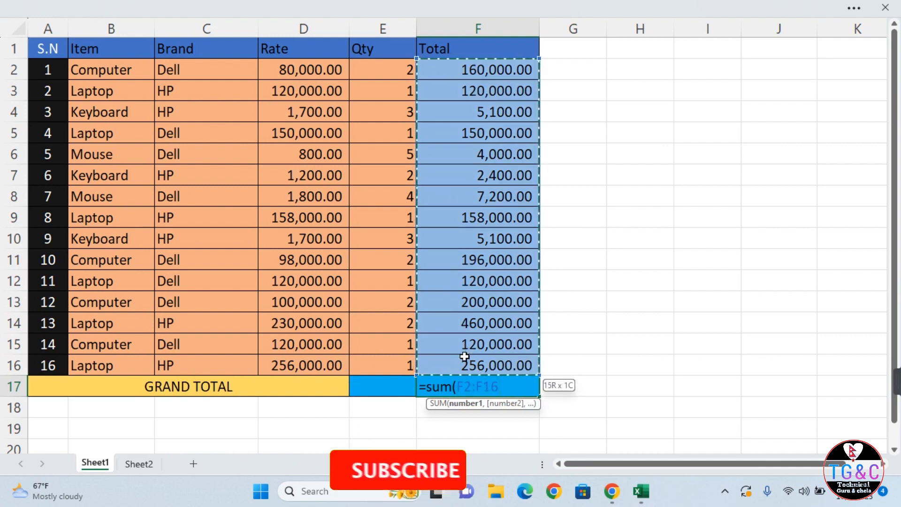
type(")")
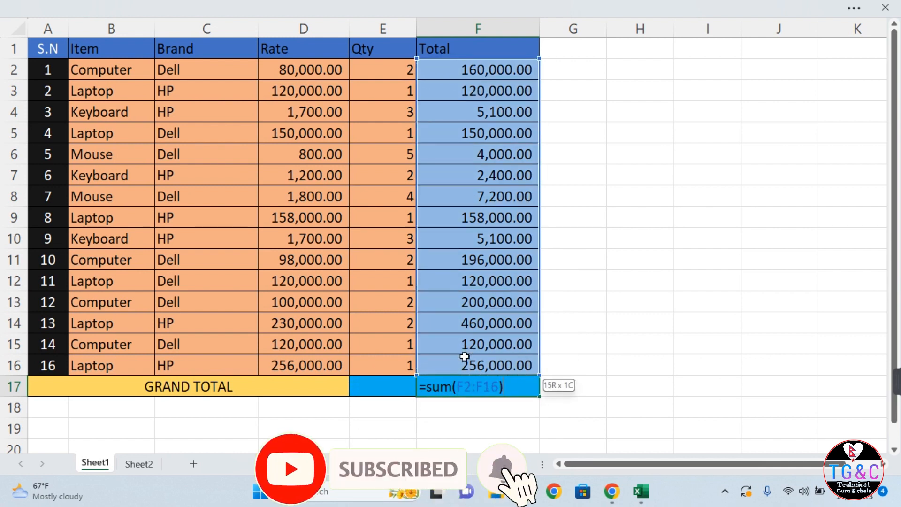
key("Return")
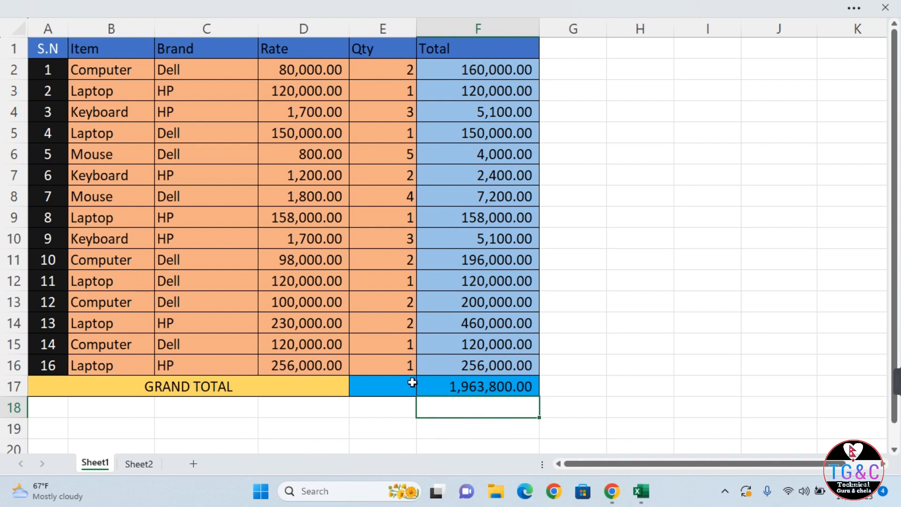
left_click(380, 387)
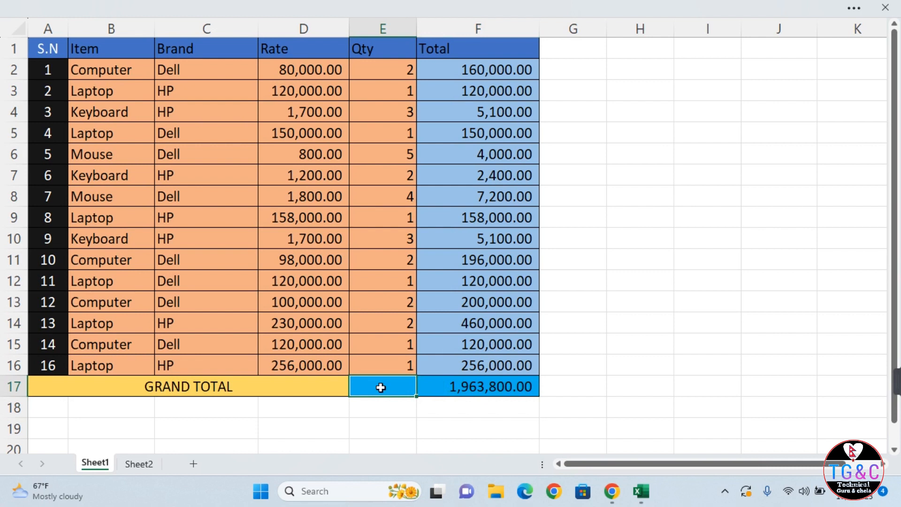
Enter =SUM(E2:E16) in E17 so the Qty grand total shows 31.
type("=sum")
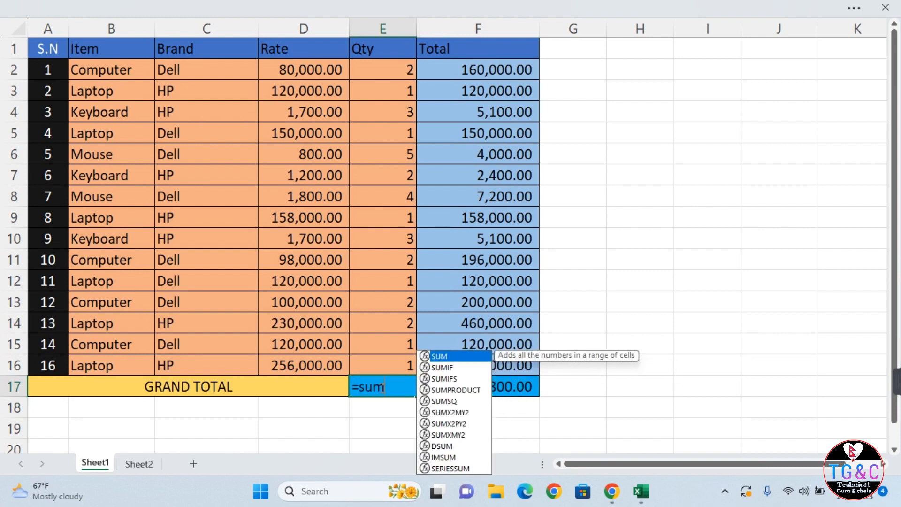
type("(")
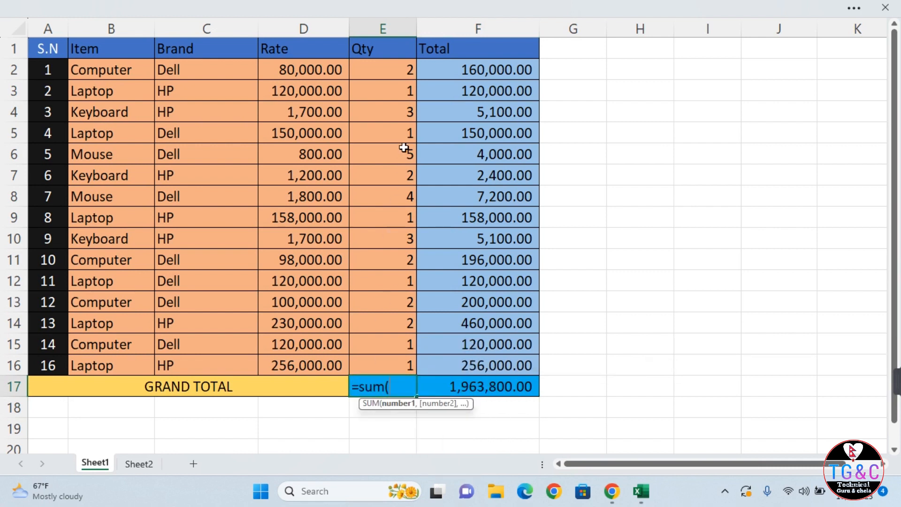
left_click_drag(407, 66, 408, 361)
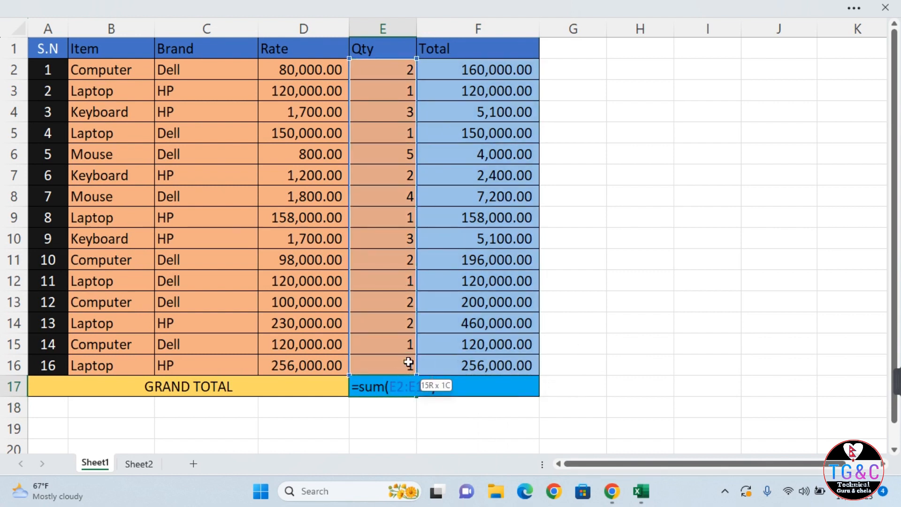
key("Return")
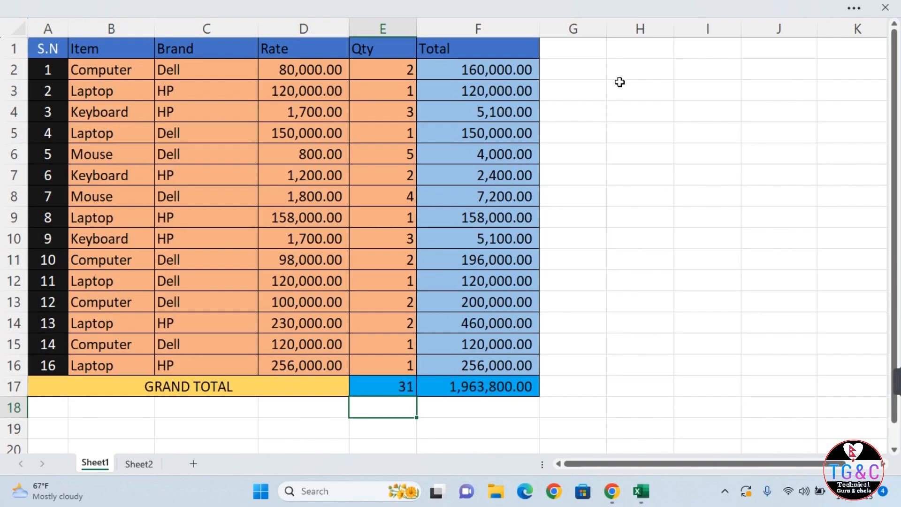
Add 'item' and 'Total' headings in H1:I1 with 'computer' in H2.
left_click(668, 43)
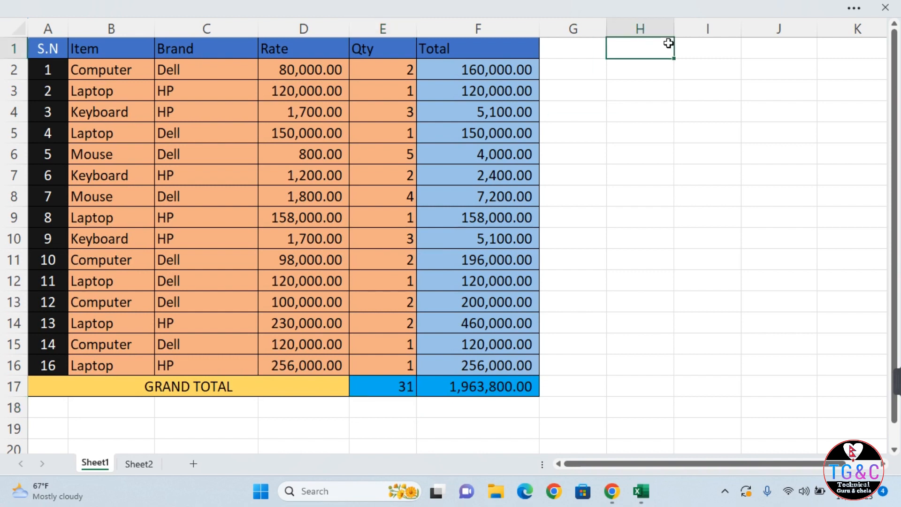
type("if")
key("BackSpace")
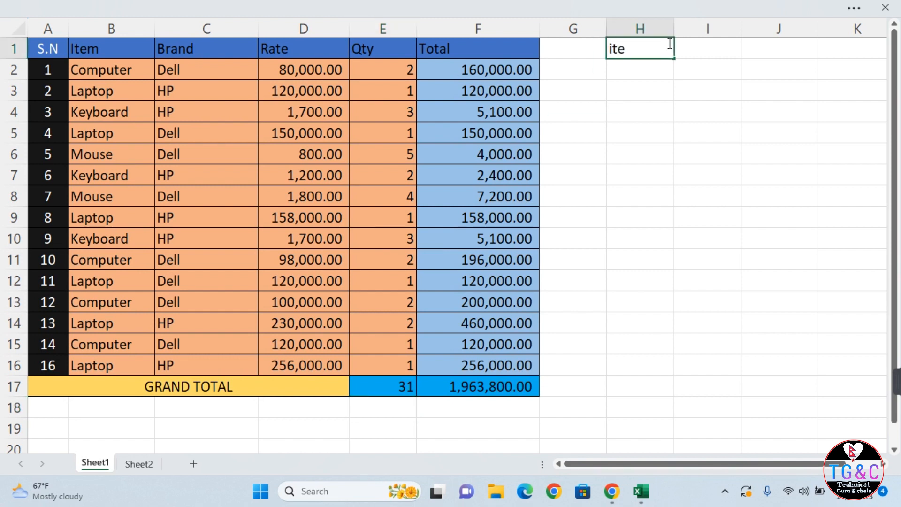
key("Tab")
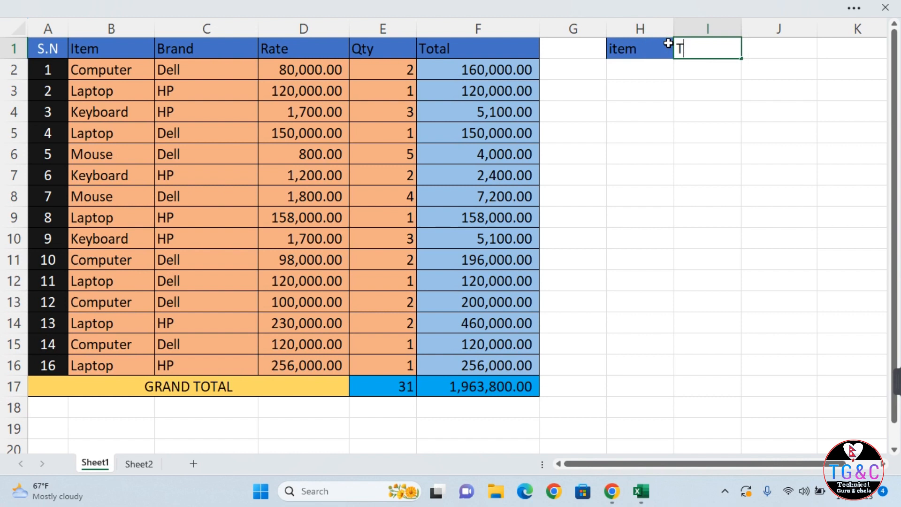
key("Return")
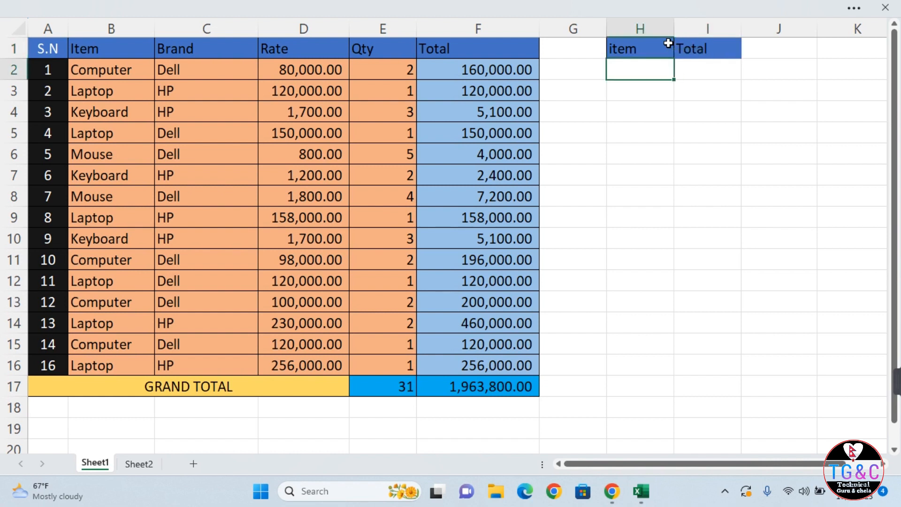
type("computer")
key("Tab")
Enter =SUMIF(B2:B16,H2,F2:F16) in I2, returning 676000 for computer.
type("=")
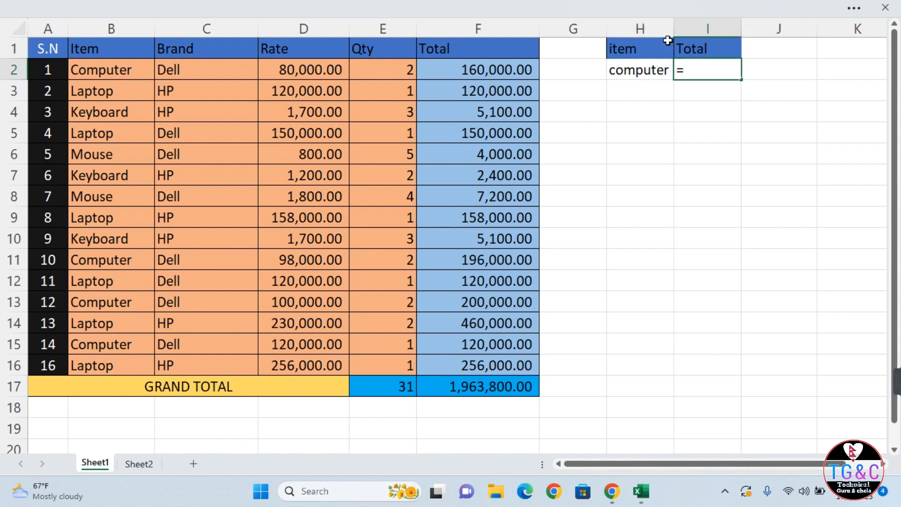
type("sumif")
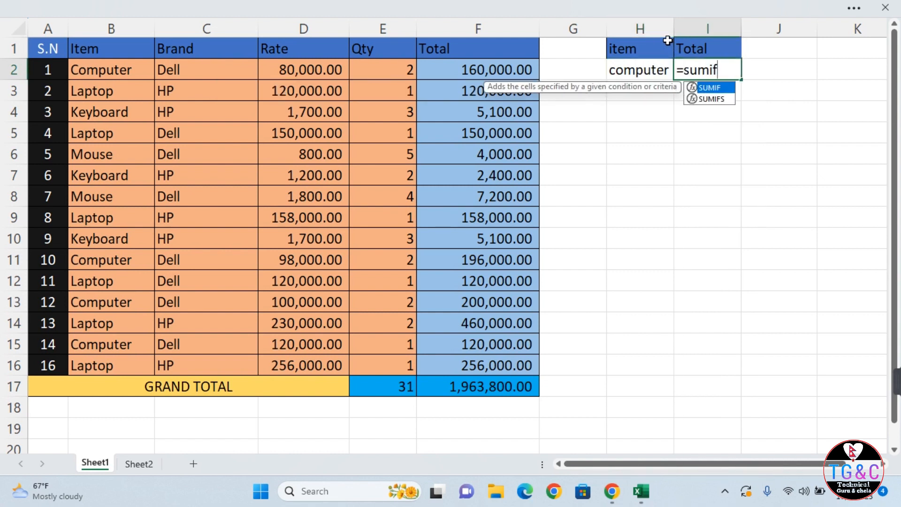
type("(")
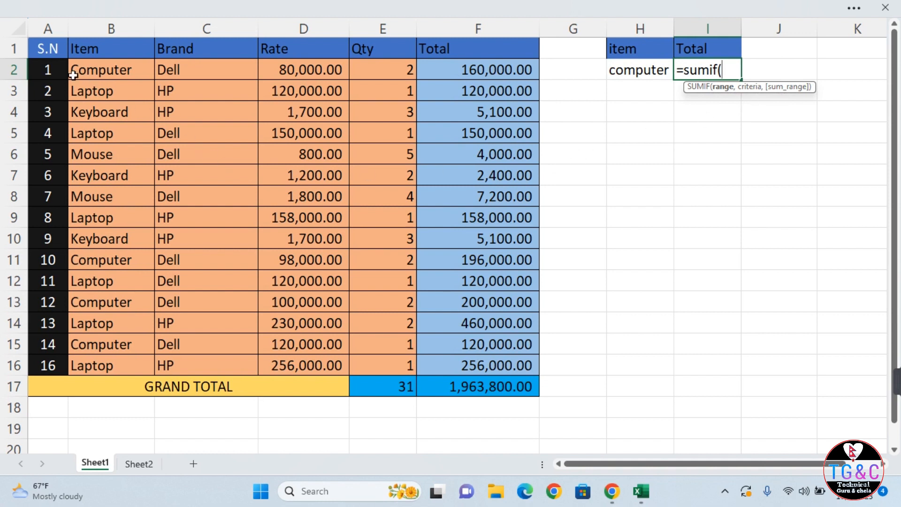
left_click_drag(72, 75, 100, 360)
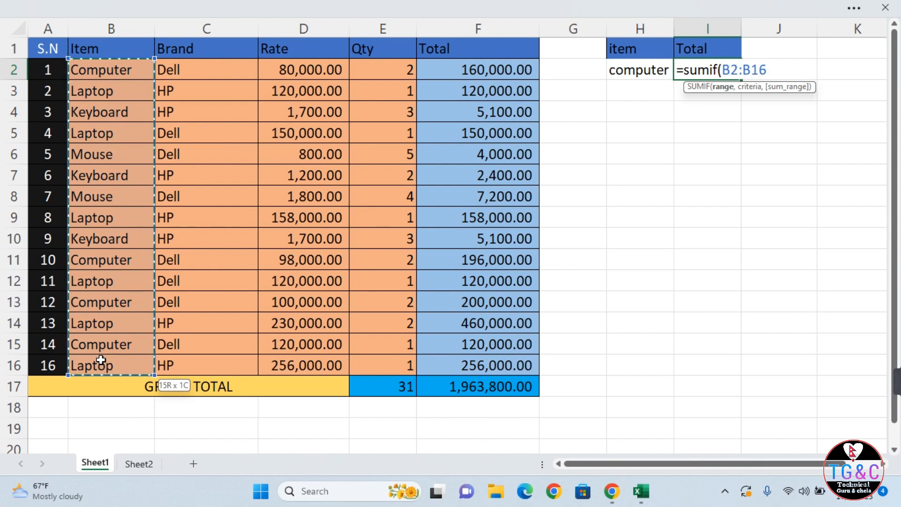
type(",")
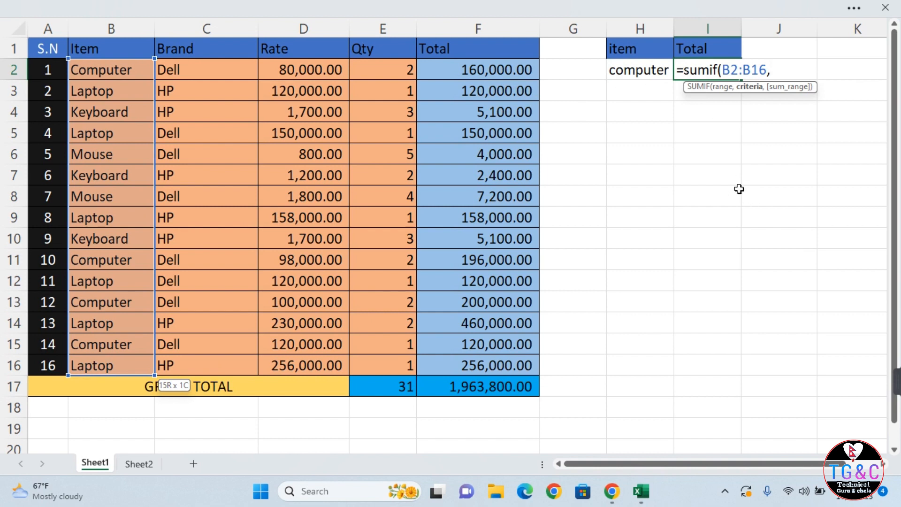
left_click(636, 73)
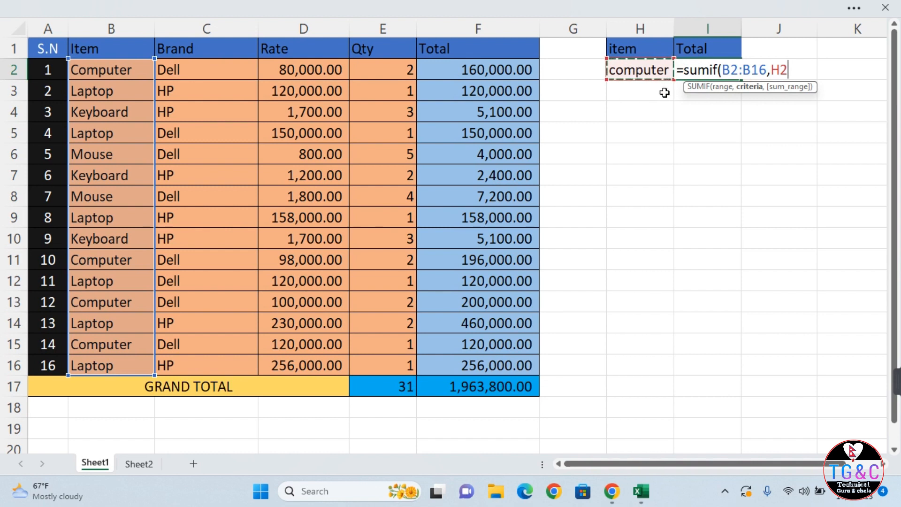
type(",")
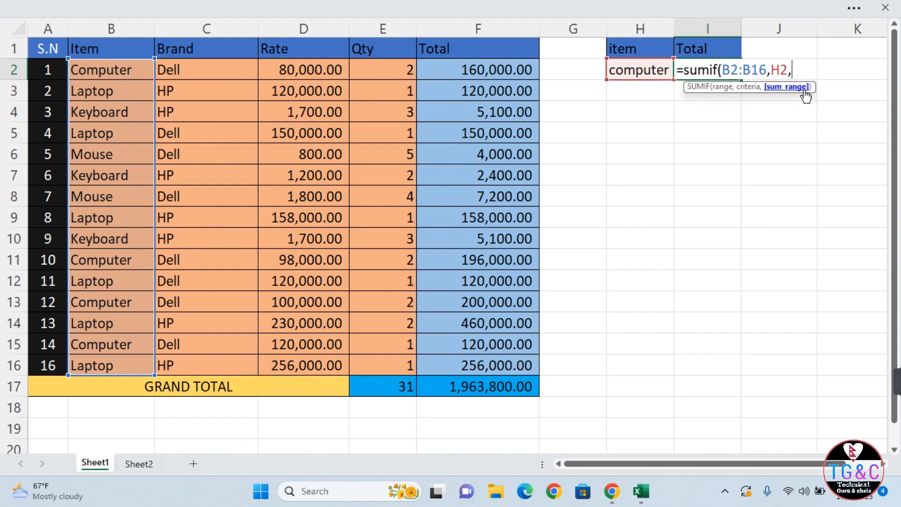
left_click_drag(485, 65, 462, 355)
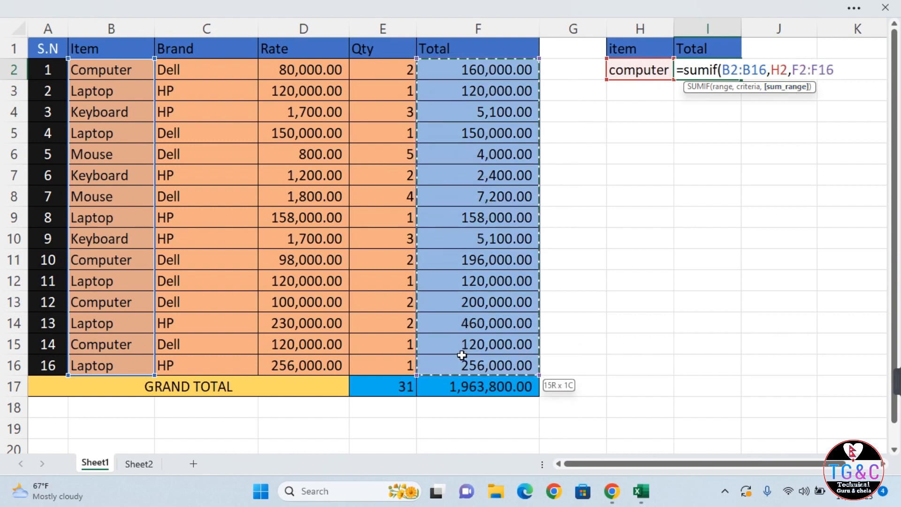
type(")")
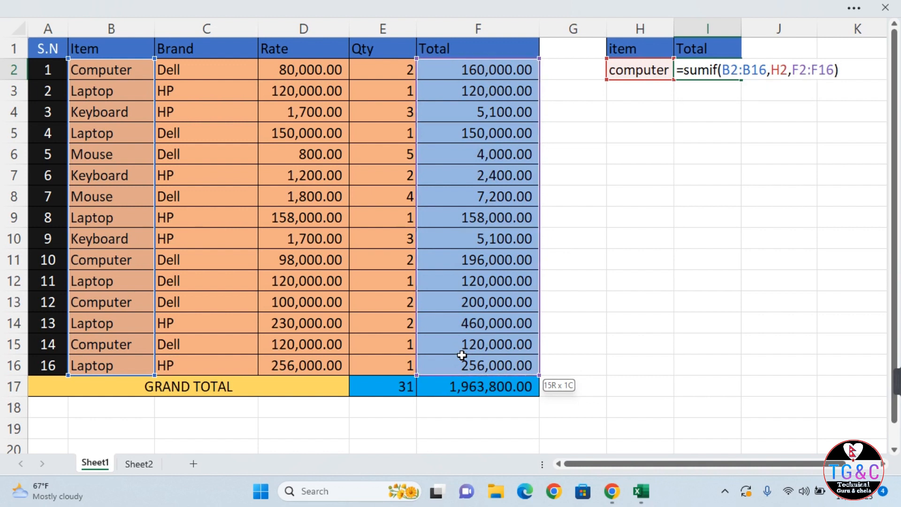
key("Return")
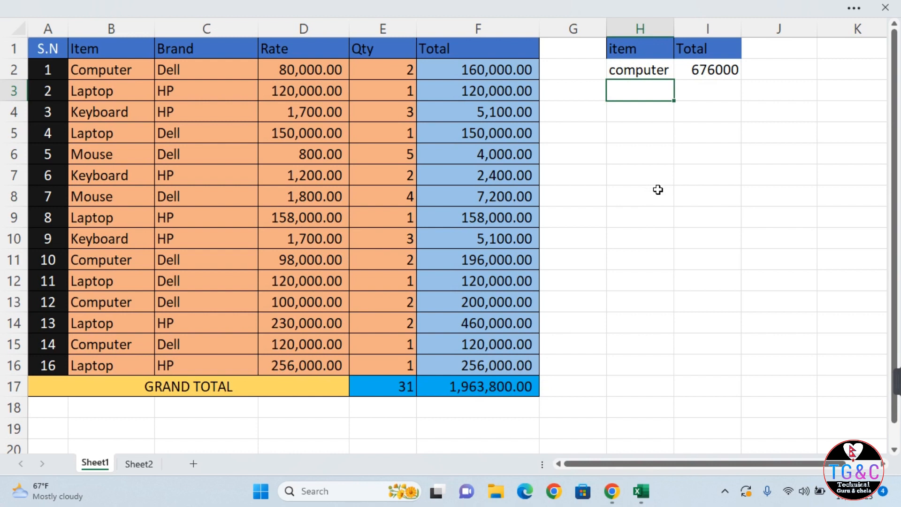
Replace computer with laptop in H2 so the SUMIF total in I2 becomes 1264000.
left_click(660, 64)
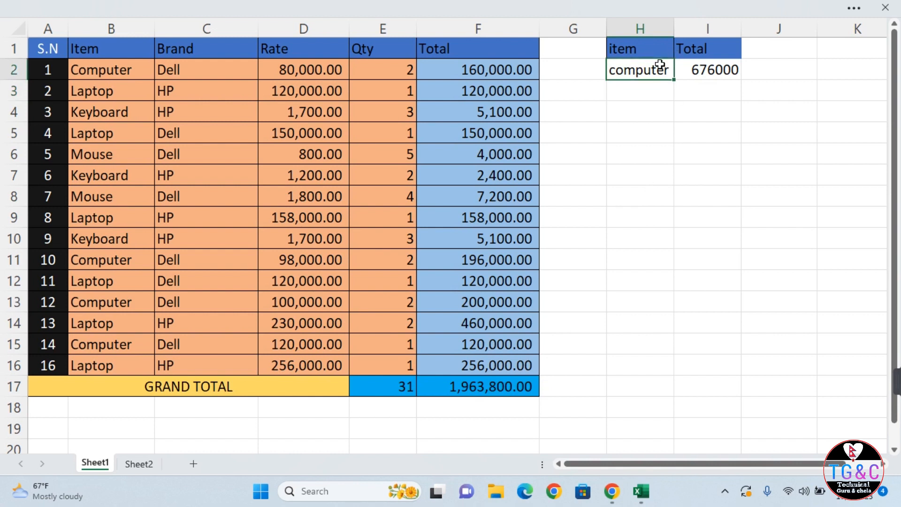
type("laptop")
key("Return")
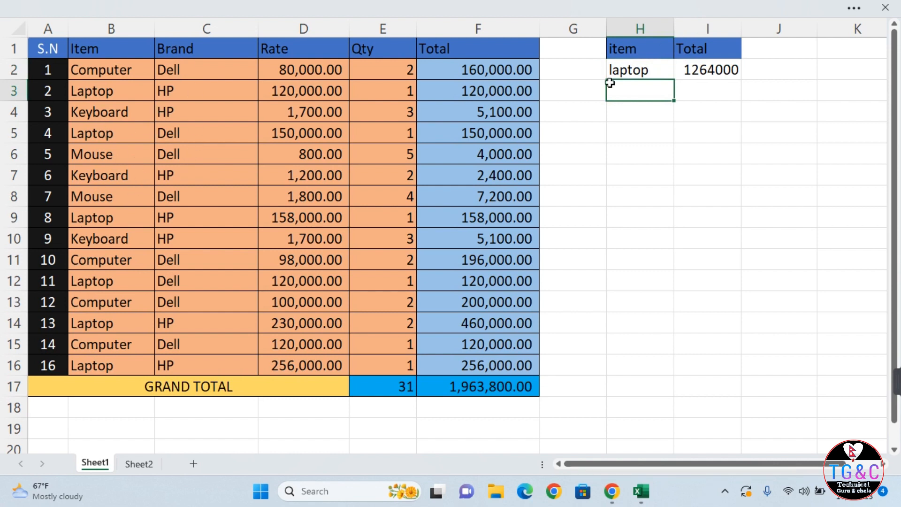
left_click(618, 69)
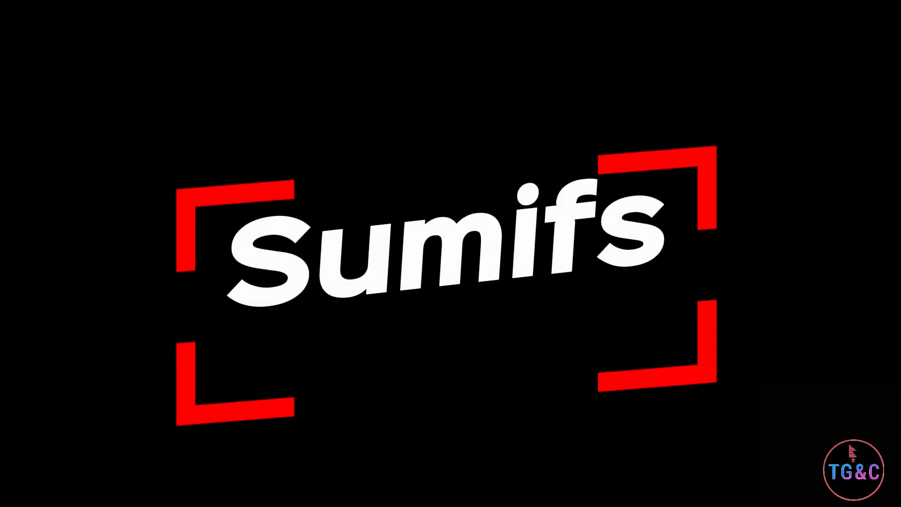
left_click(604, 157)
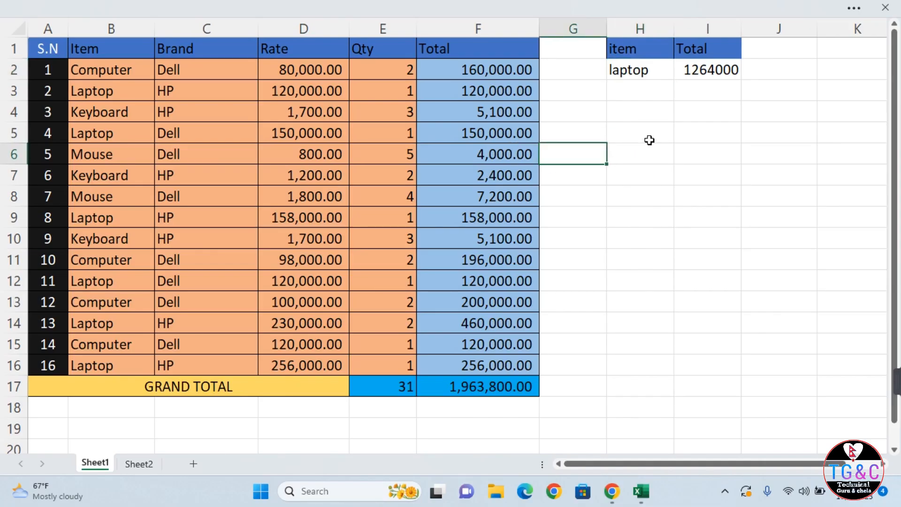
left_click(644, 77)
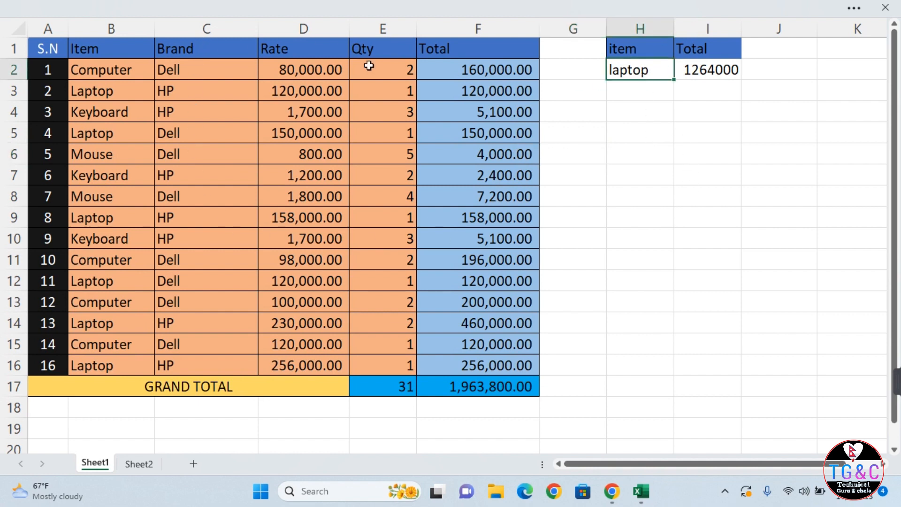
left_click(158, 74)
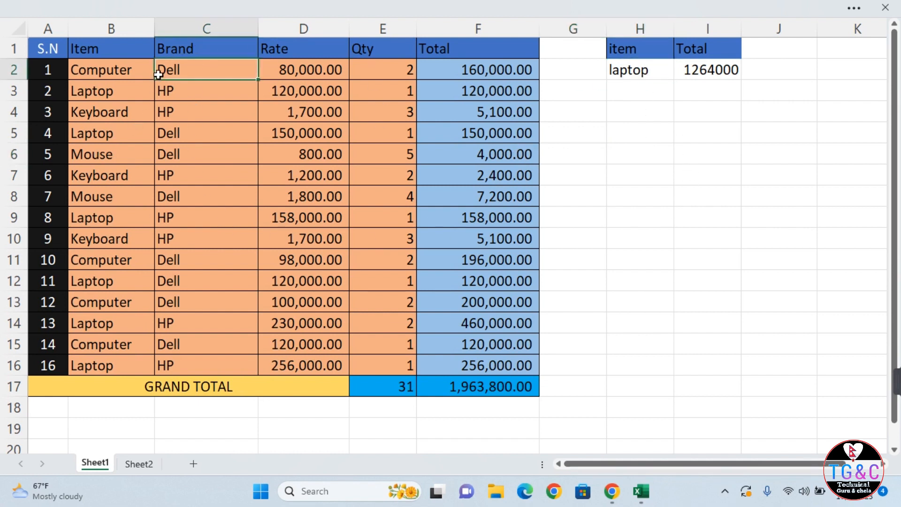
left_click(174, 105)
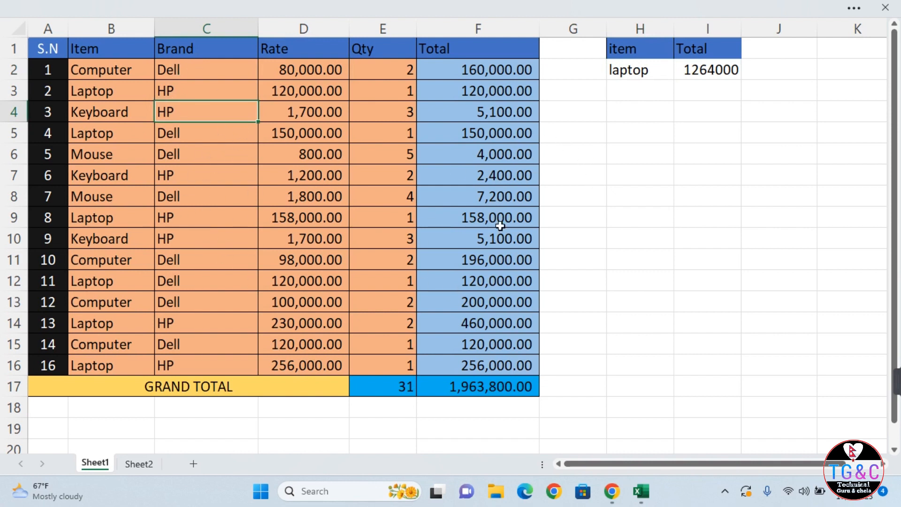
left_click(692, 182)
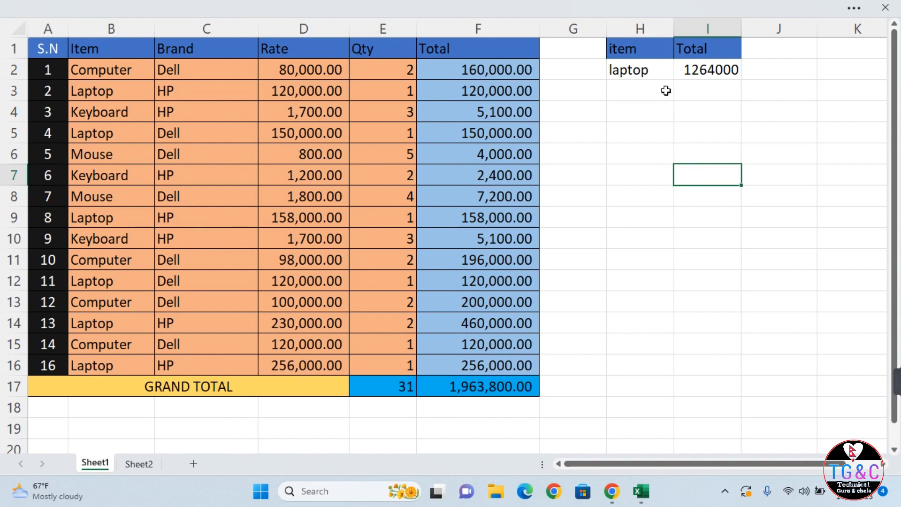
left_click(170, 66)
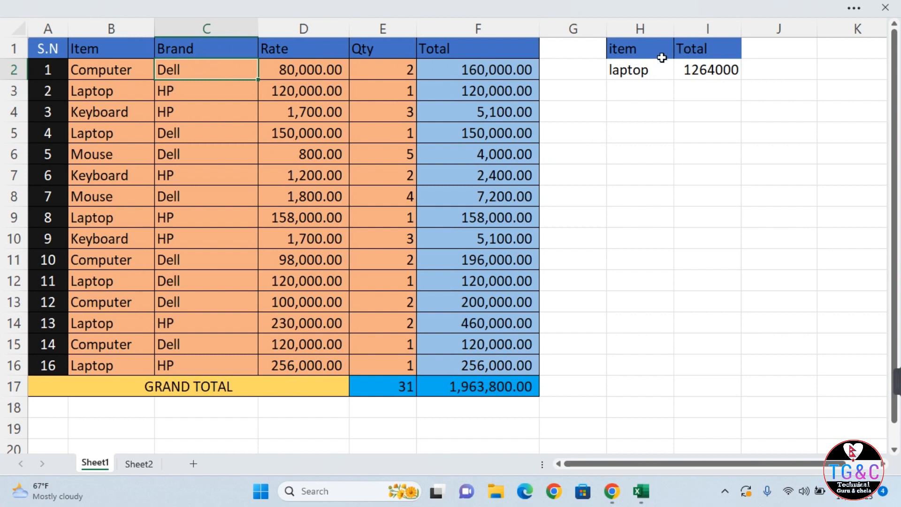
Insert a blank column at G, then undo the insertion.
left_click(626, 44)
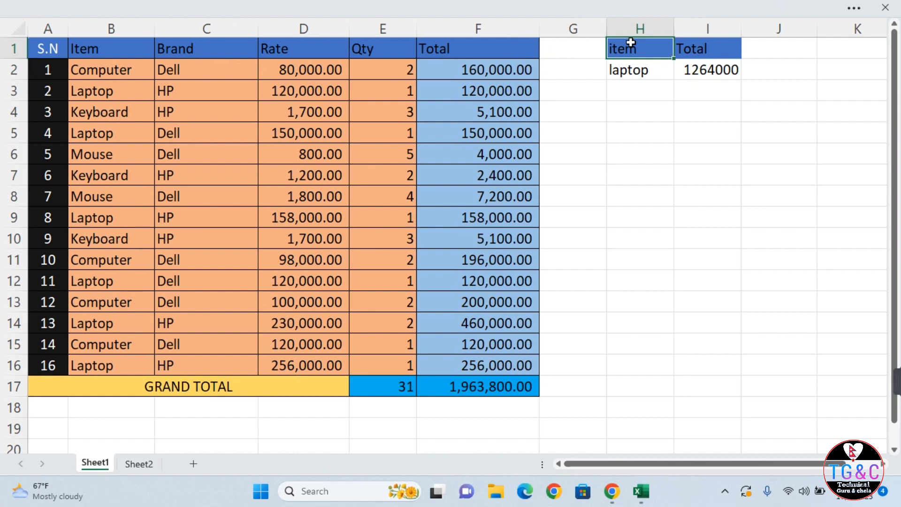
left_click(582, 49)
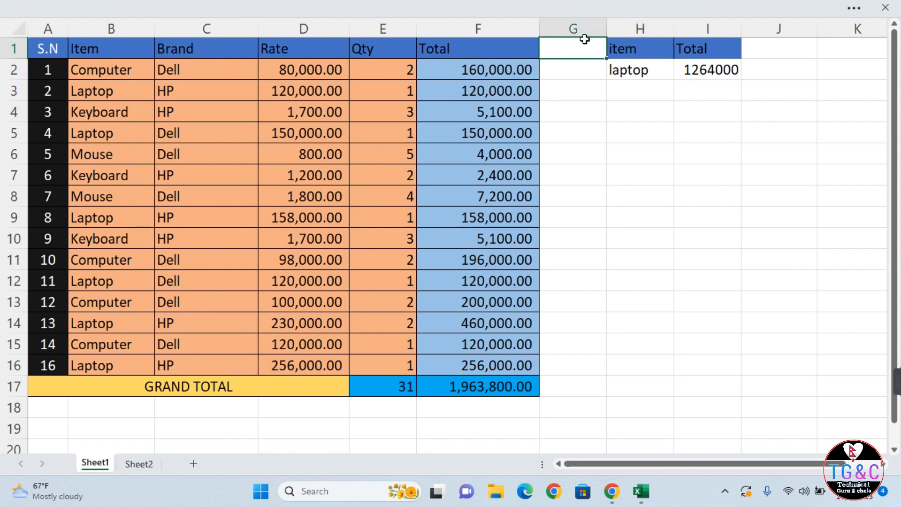
right_click(586, 33)
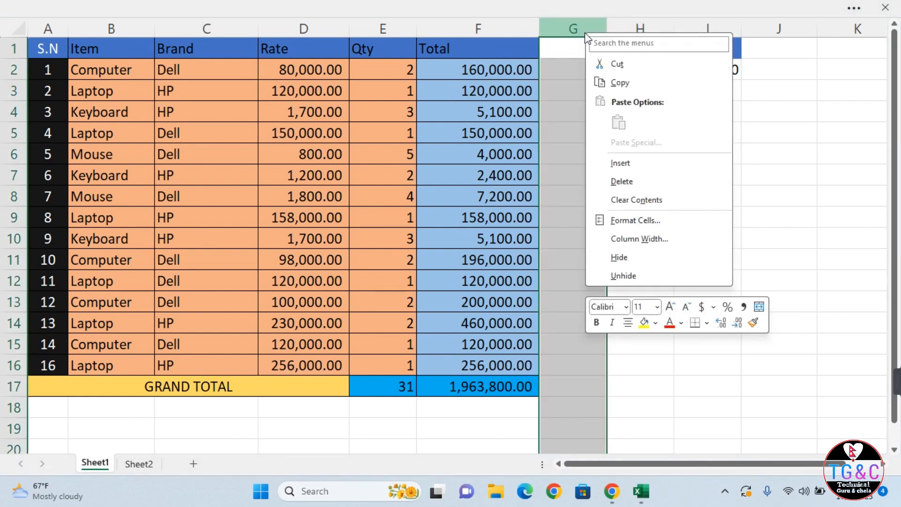
left_click(640, 164)
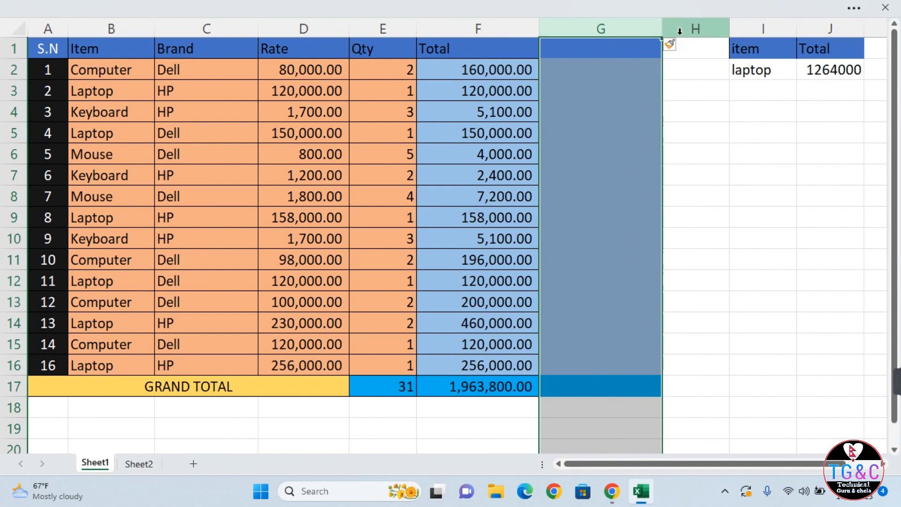
key("ctrl+z")
Add 'item' in G1 and 'brand' in H1 as criteria headings.
left_click(582, 50)
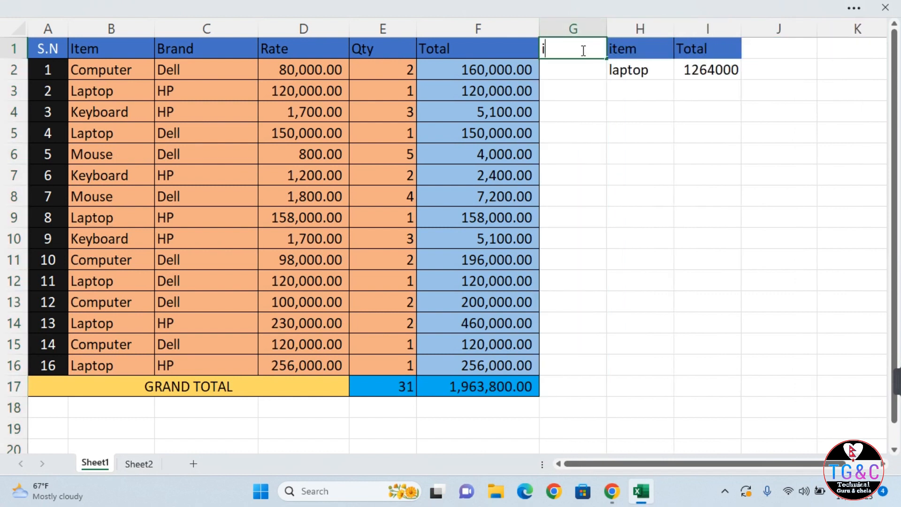
type("item")
key("Tab")
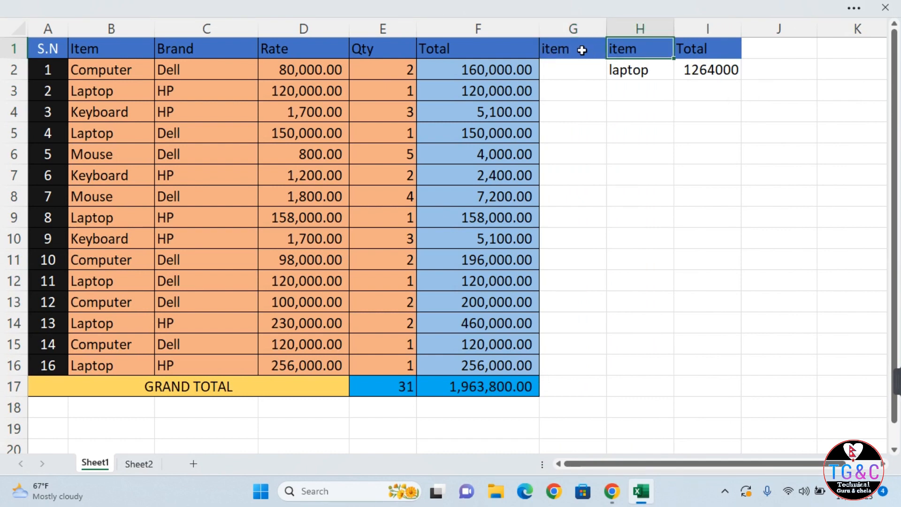
type("brand")
key("Return")
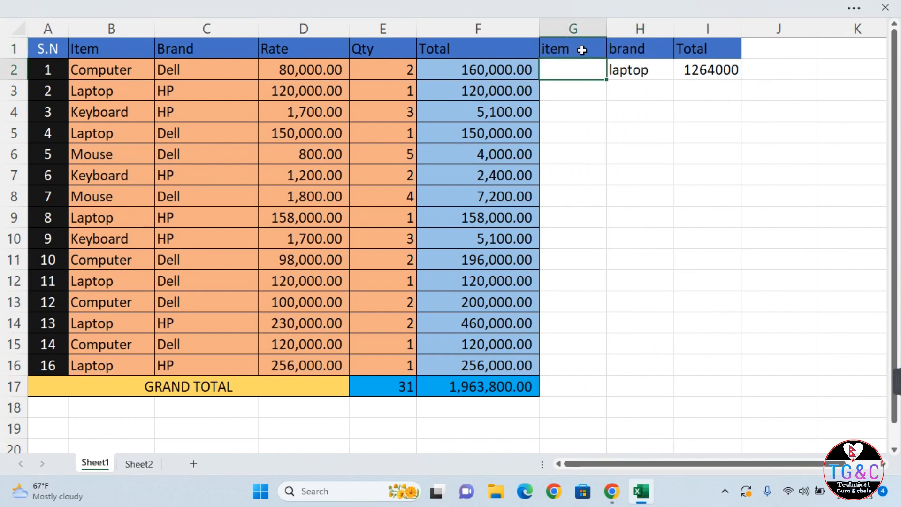
Clear the old laptop entry from H2 and the old total from I2.
key("Right")
key("Page_Down")
scroll(582, 50, "up", 6)
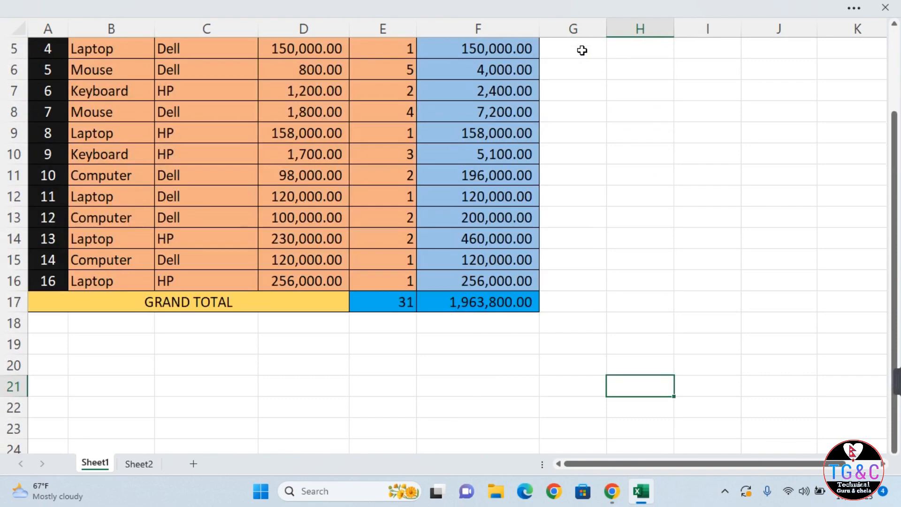
left_click(629, 71)
key("BackSpace")
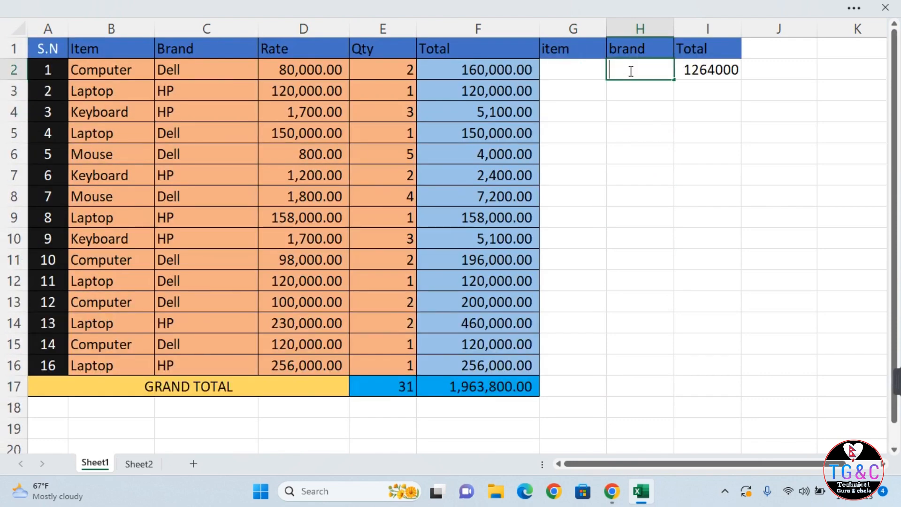
key("Return")
left_click(681, 73)
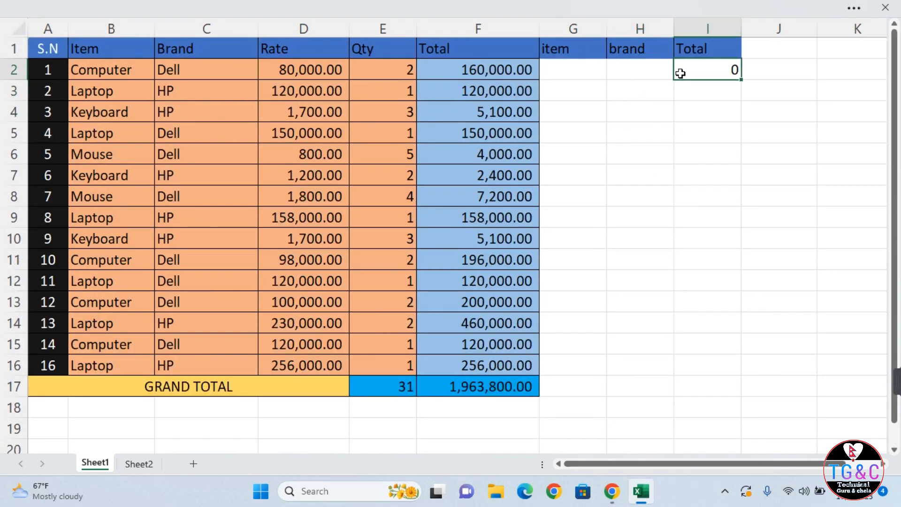
key("BackSpace")
key("Return")
Enter Laptop in G2 and Hp in H2 as the criteria.
left_click(568, 76)
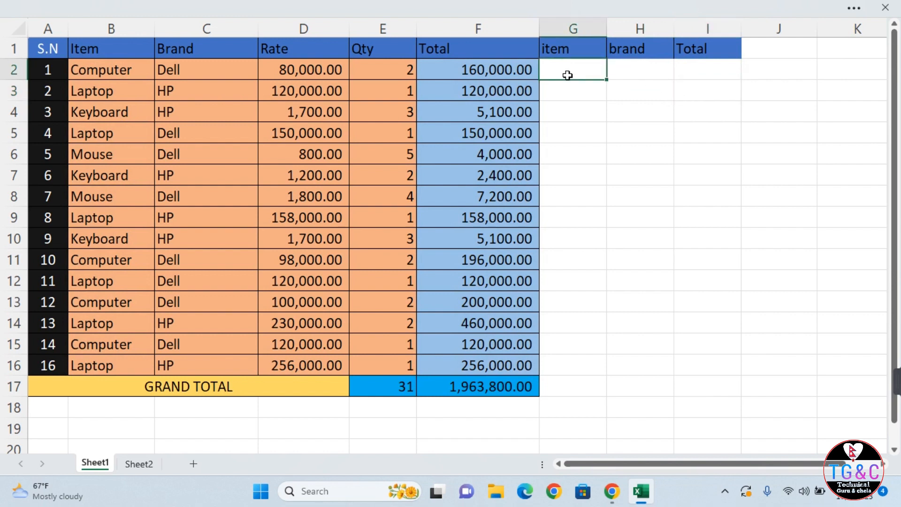
type("Laptop")
key("Tab")
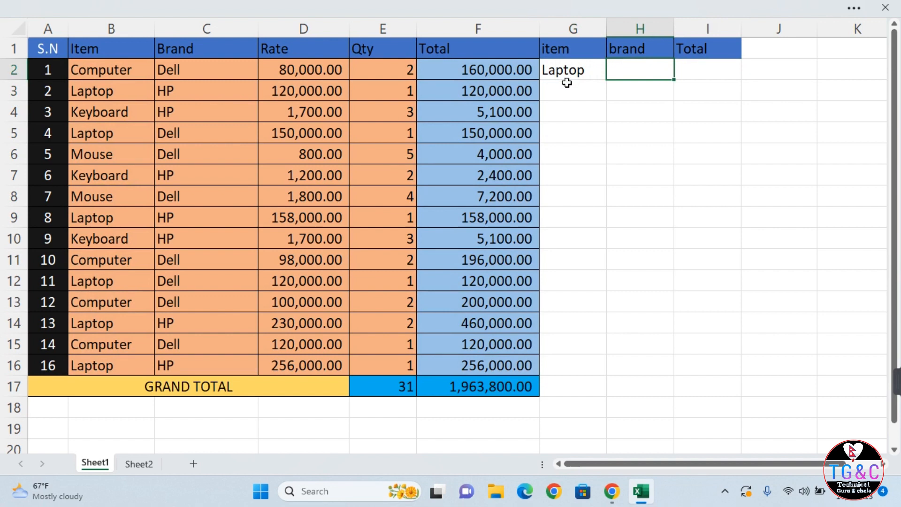
type("Hp")
key("Tab")
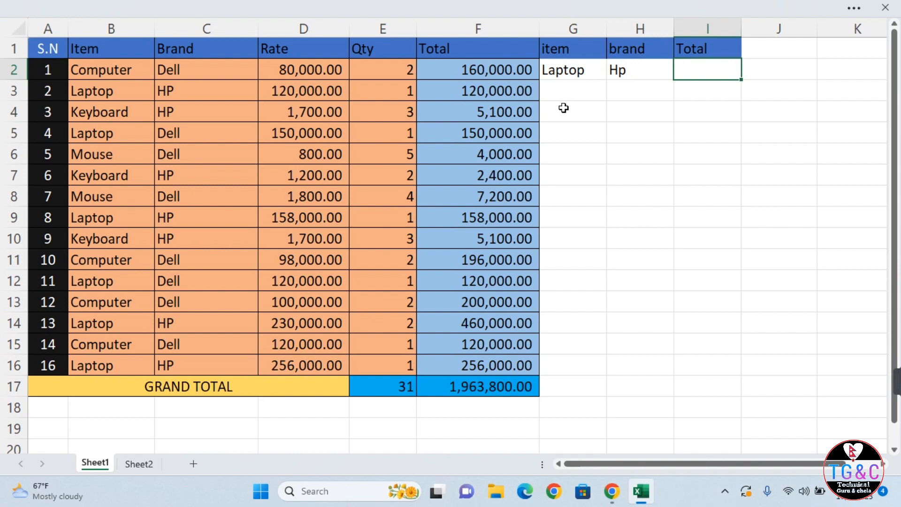
Start a SUMIFS in I2 with sum range F2:F16 and criteria range B2:B16.
type("=sum")
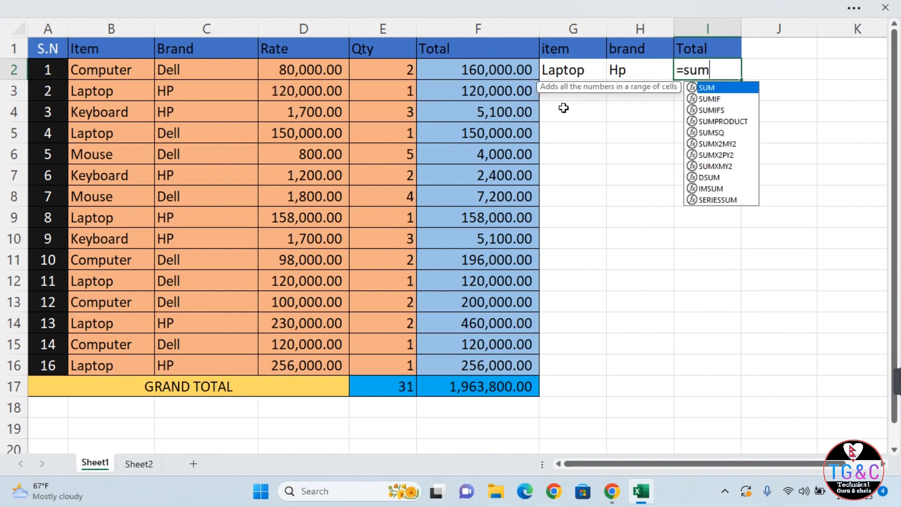
type("ifs")
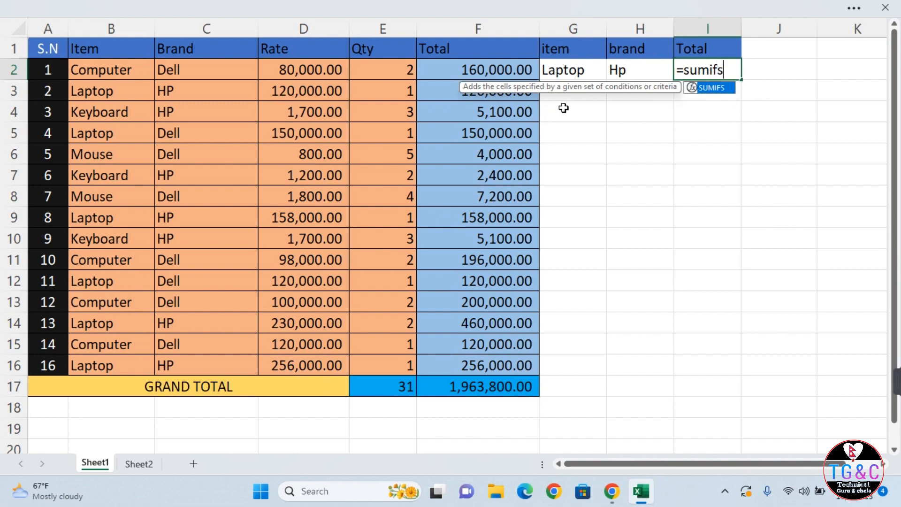
type("(")
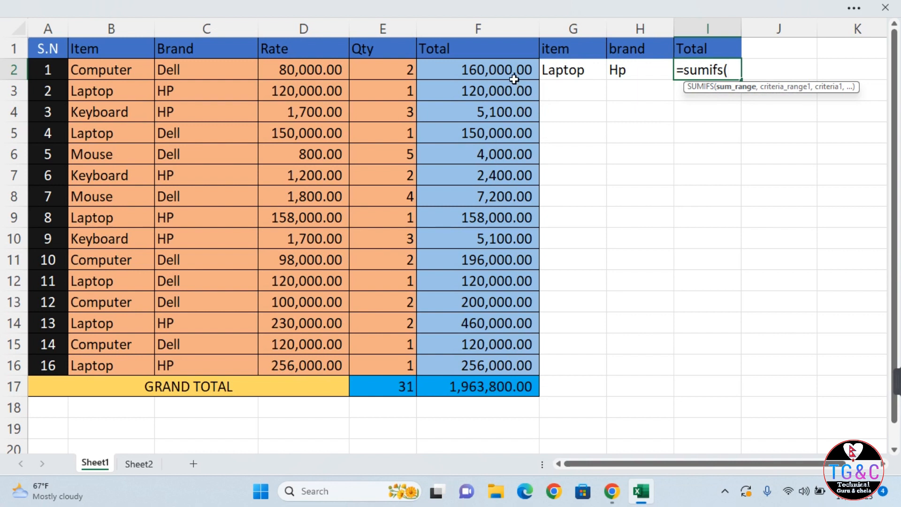
left_click_drag(515, 73, 493, 370)
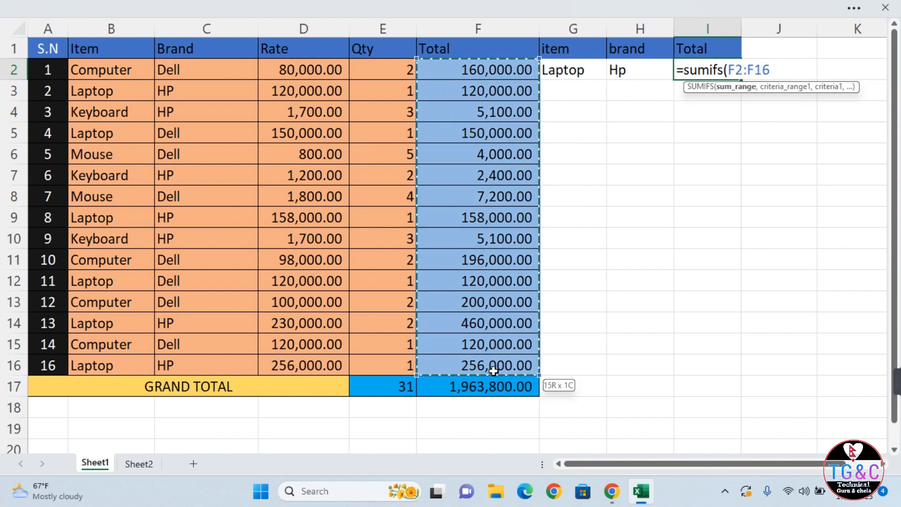
type(",")
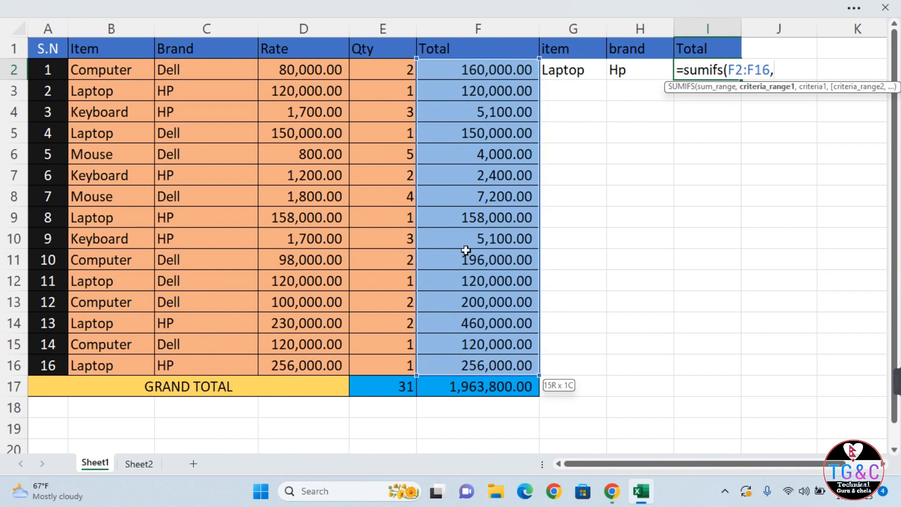
left_click(102, 69)
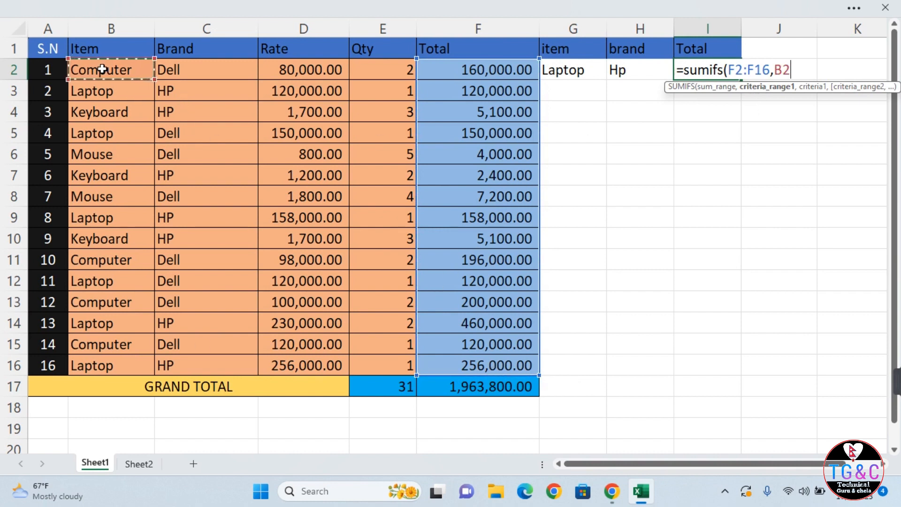
left_click_drag(103, 70, 93, 429)
key("shift+Up")
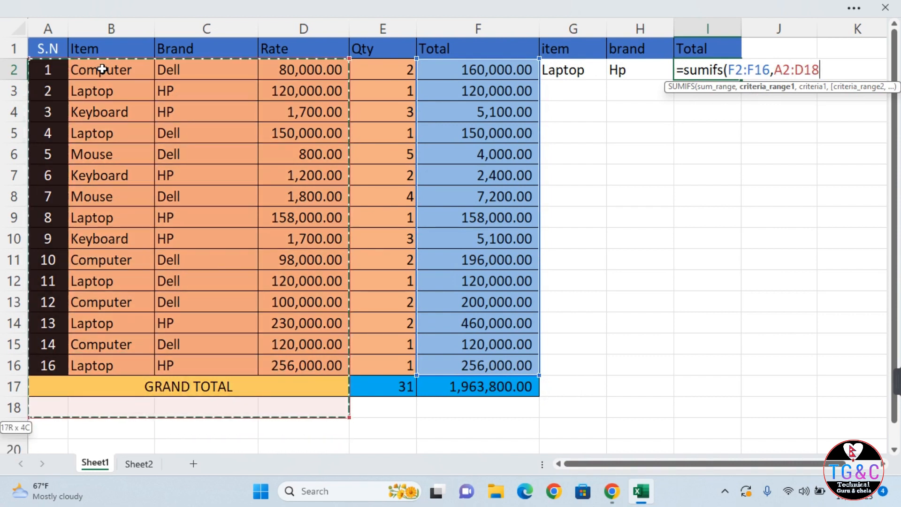
left_click_drag(105, 62, 102, 363)
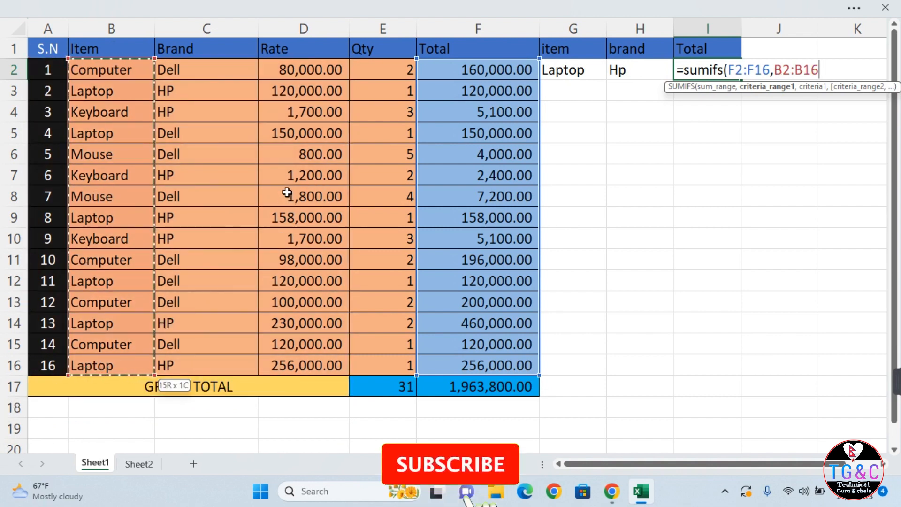
type(",")
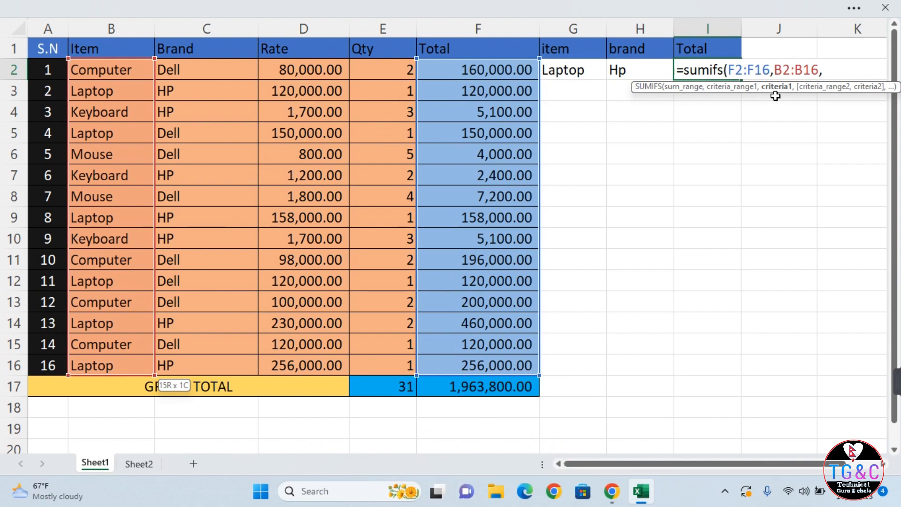
Complete the SUMIFS with criteria G2, C2:C16 and H2, returning 994000 for Hp laptops.
left_click(588, 76)
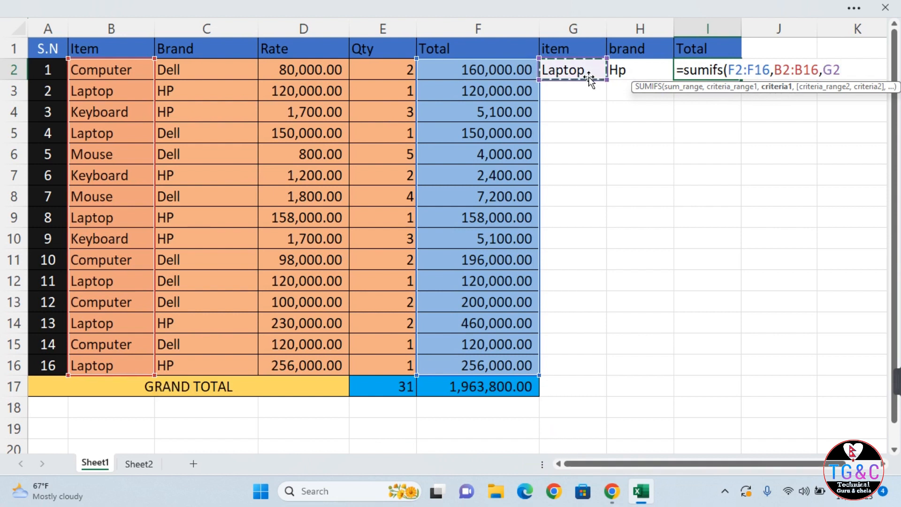
type(",")
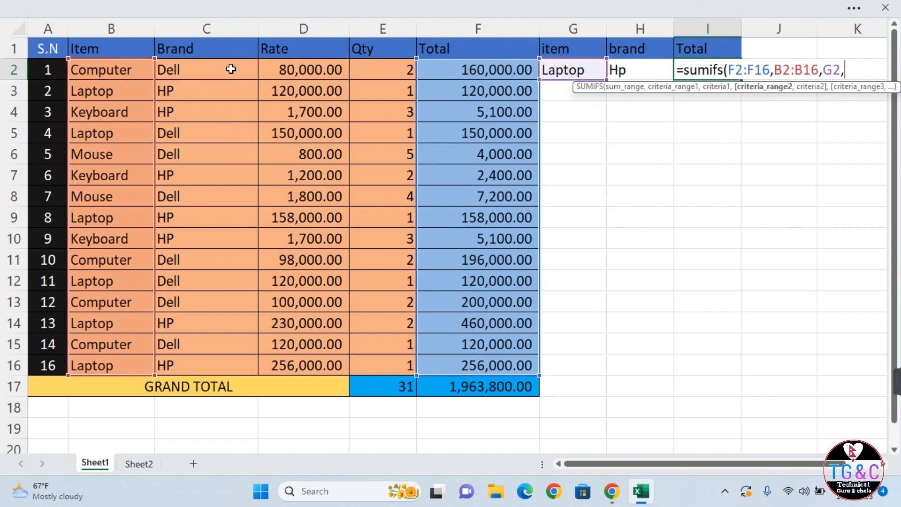
left_click_drag(231, 69, 253, 361)
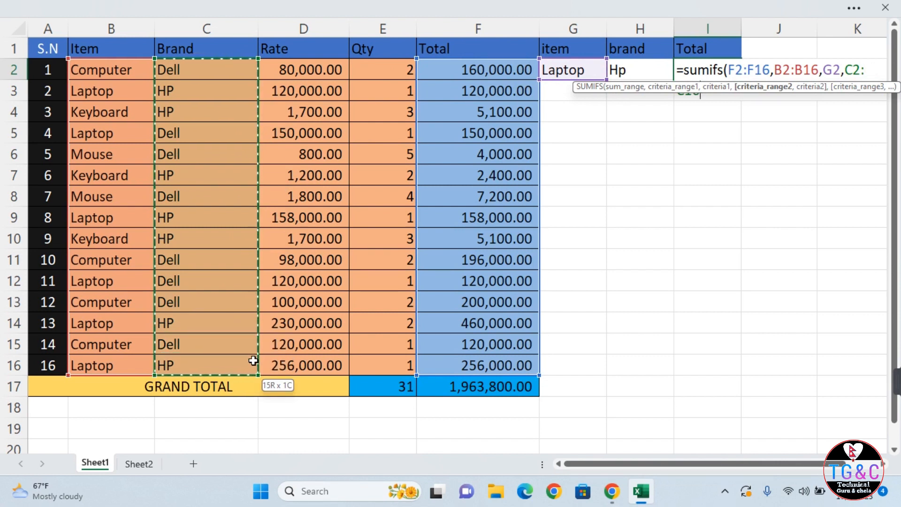
type(",")
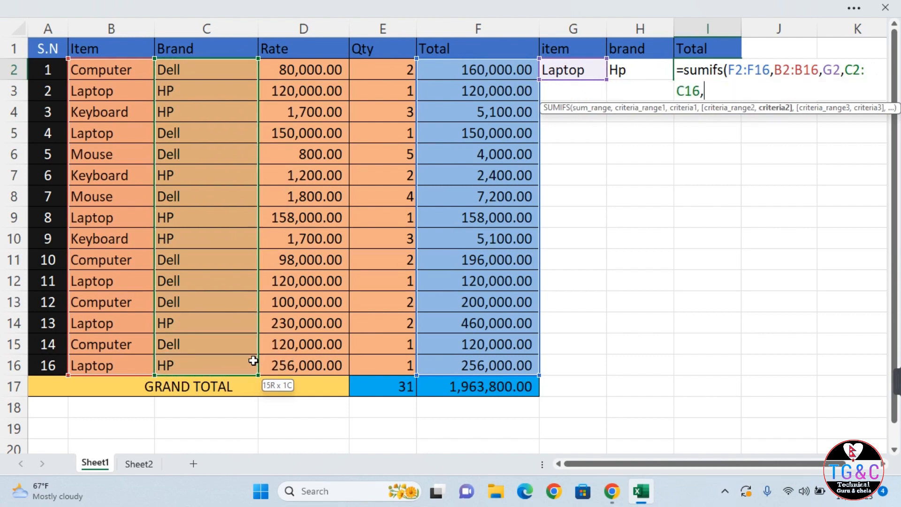
left_click(643, 71)
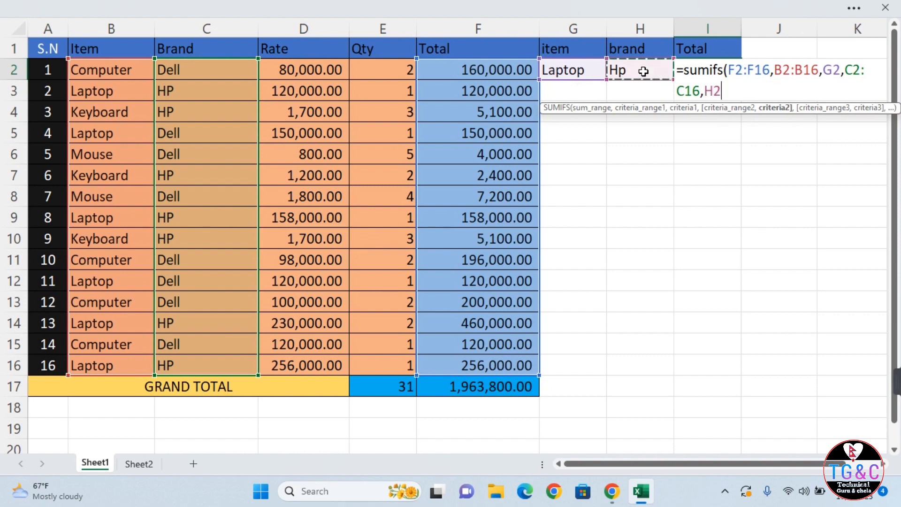
type(")")
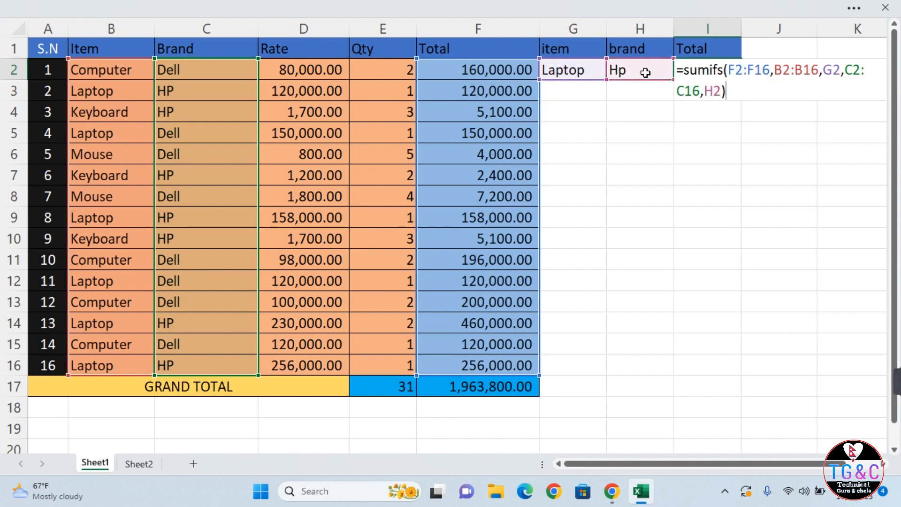
key("Return")
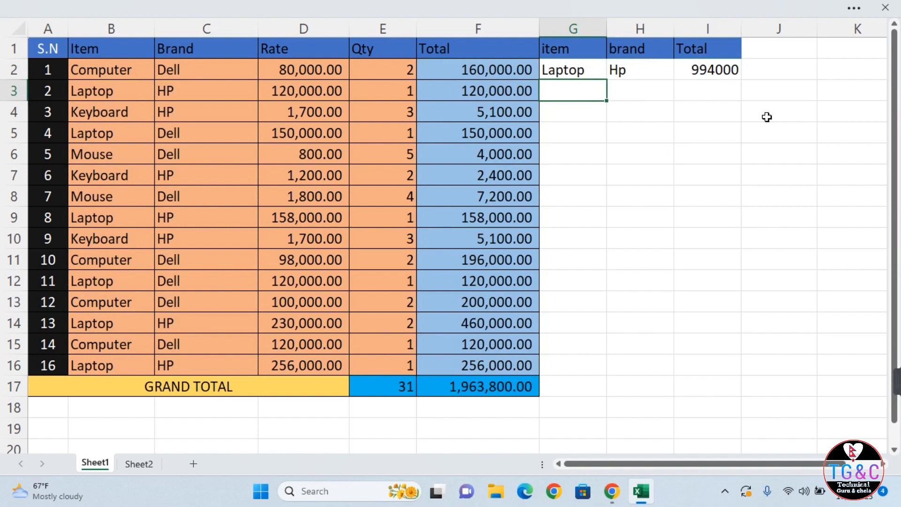
Change the item criterion in G2 to computer, then keyboard, watching I2 recalculate.
left_click(568, 75)
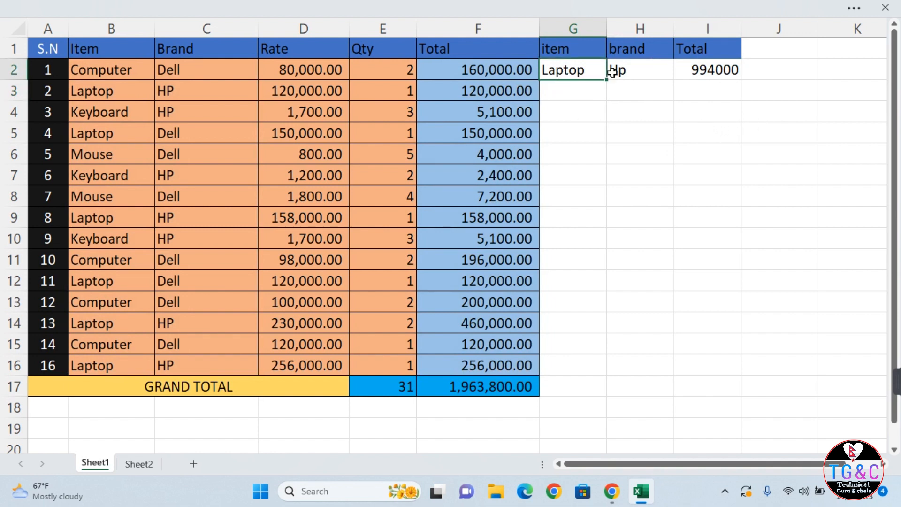
type("computer")
key("Return")
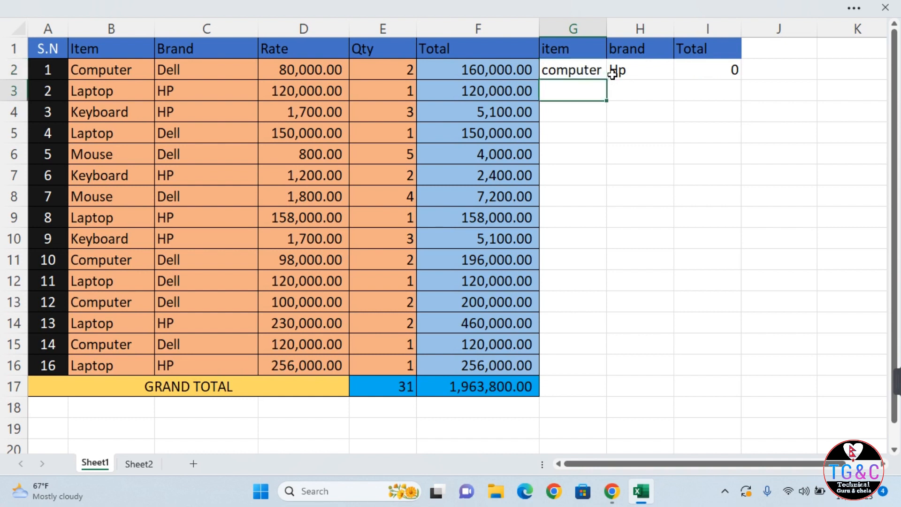
key("Up")
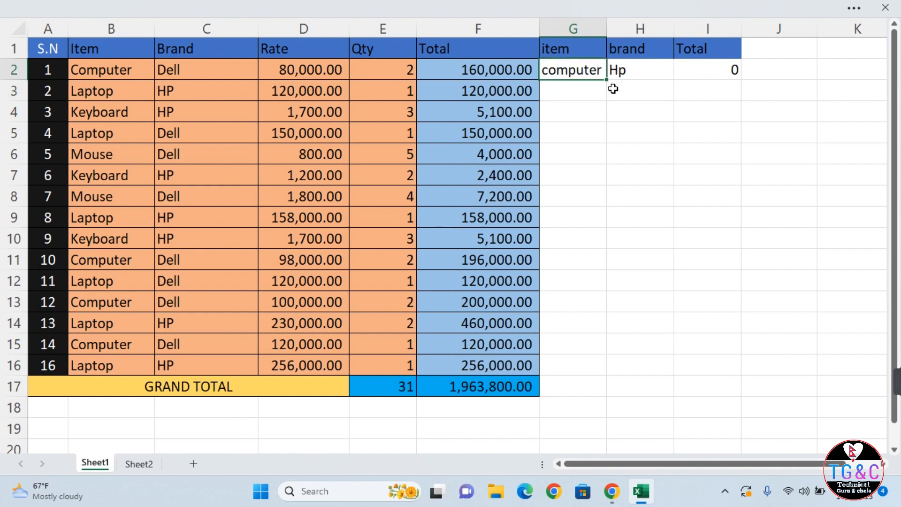
type("keybo")
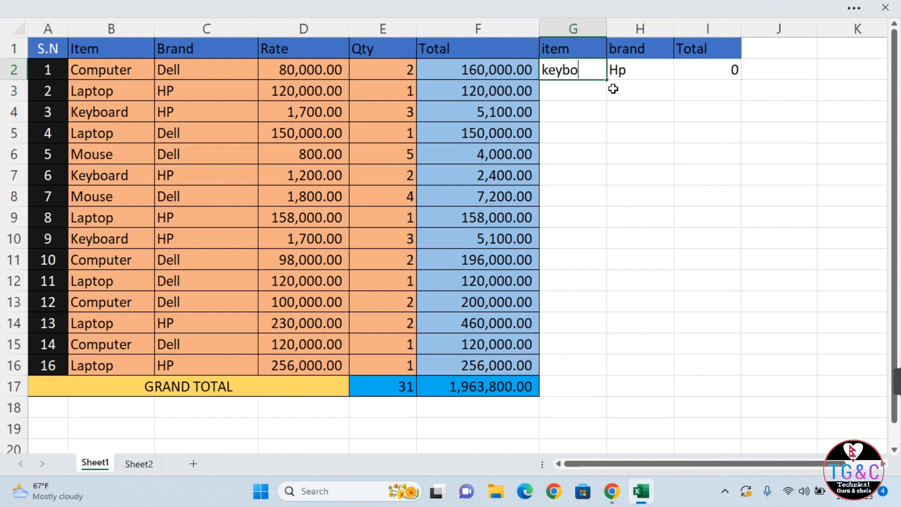
type("ard")
key("Return")
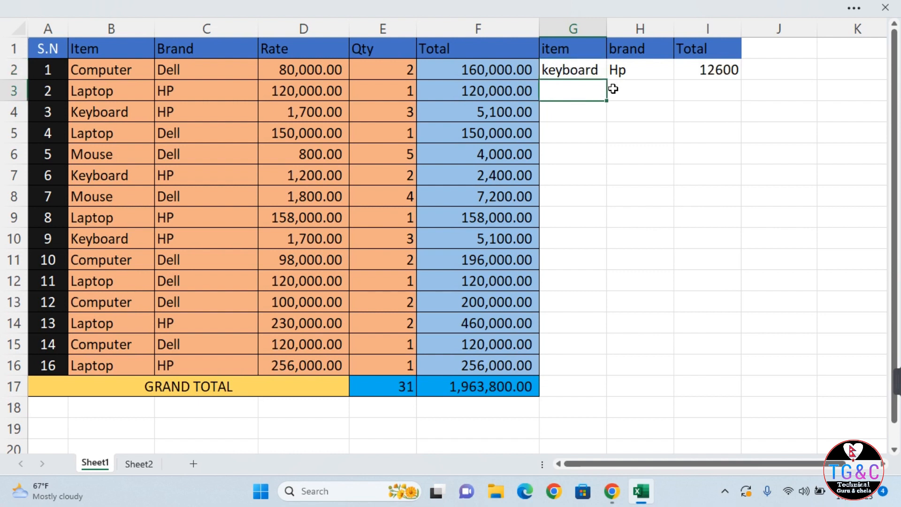
Set the brand to dell in H2 and the item to mouse in G2, giving 11200.
key("Up")
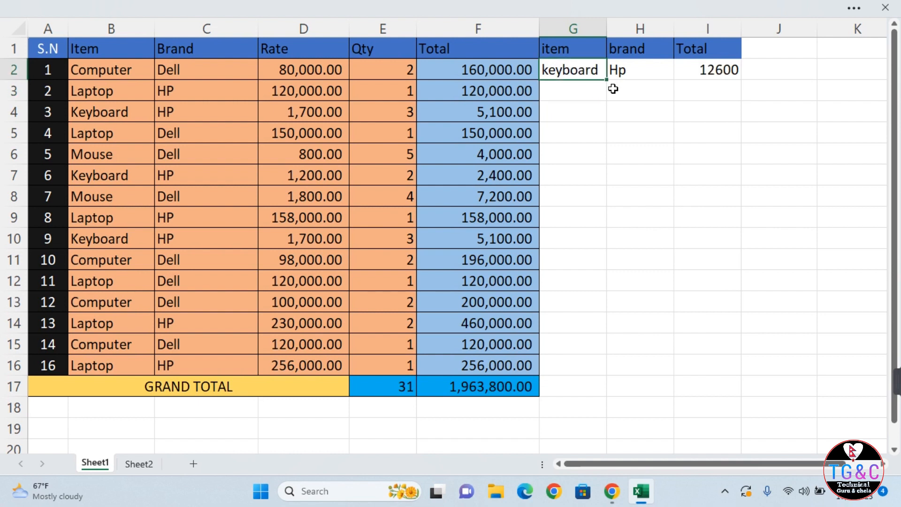
key("Right")
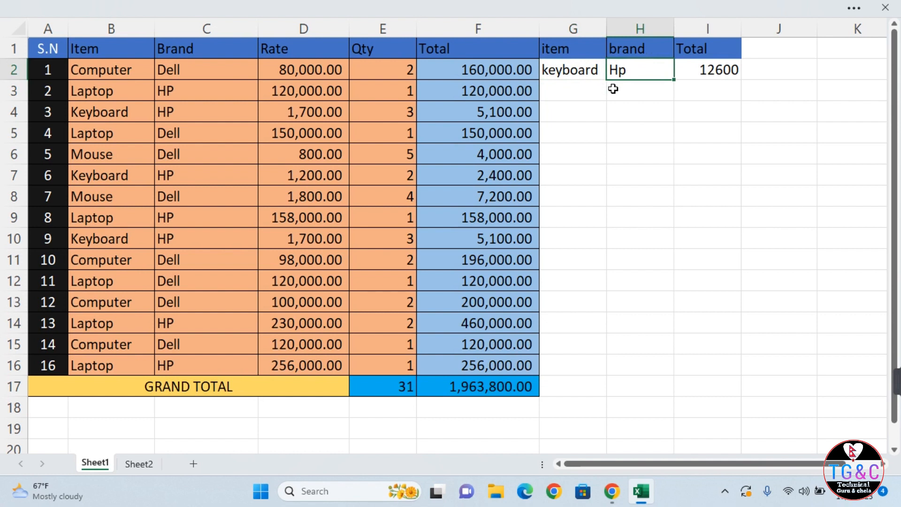
type("dell")
key("Return")
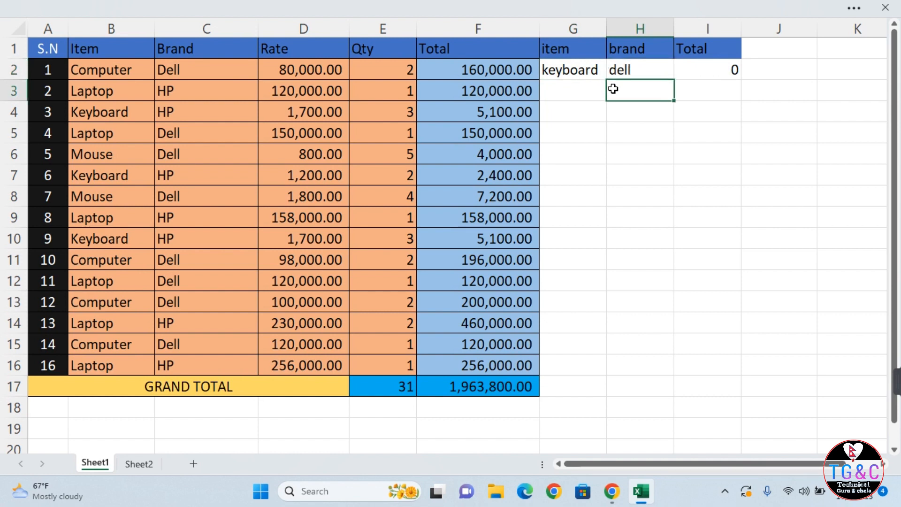
key("Up")
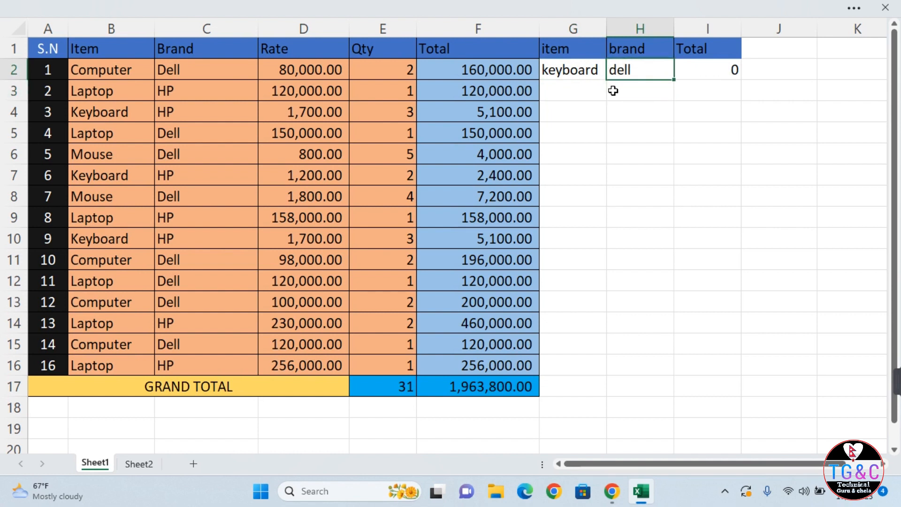
key("Left")
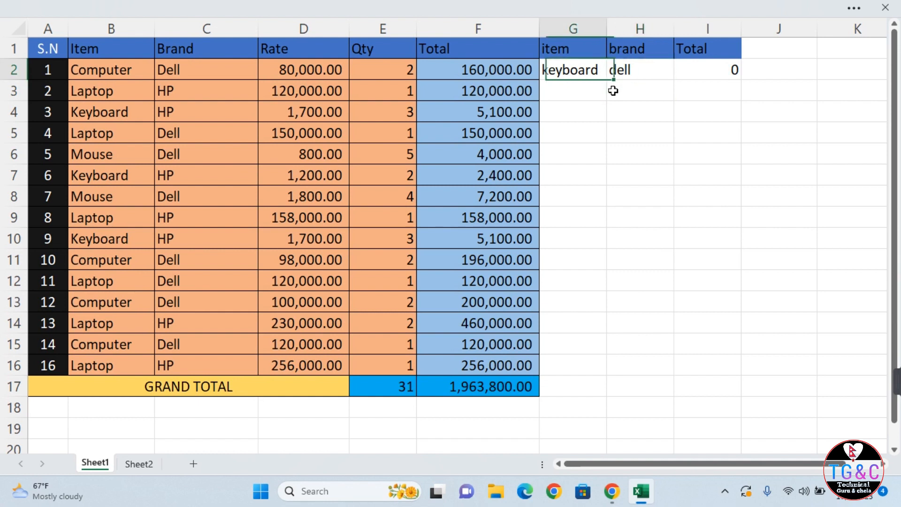
type("mouse")
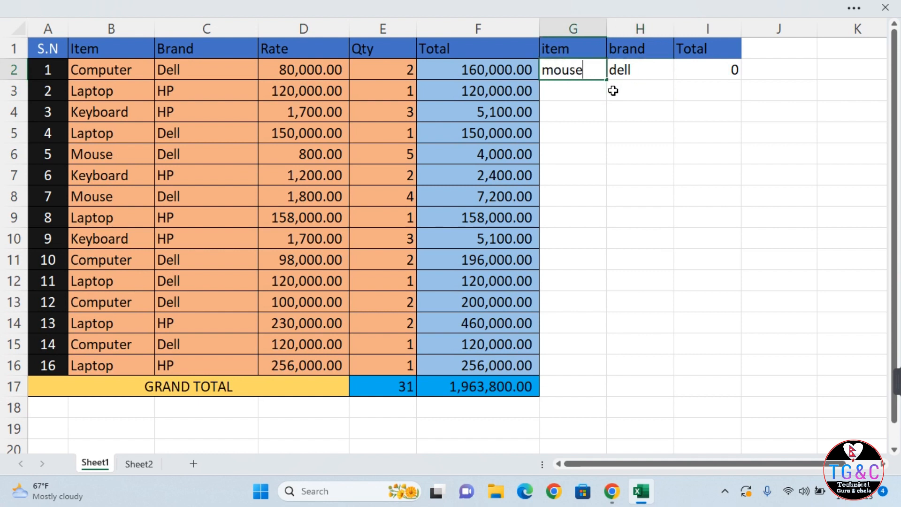
key("Return")
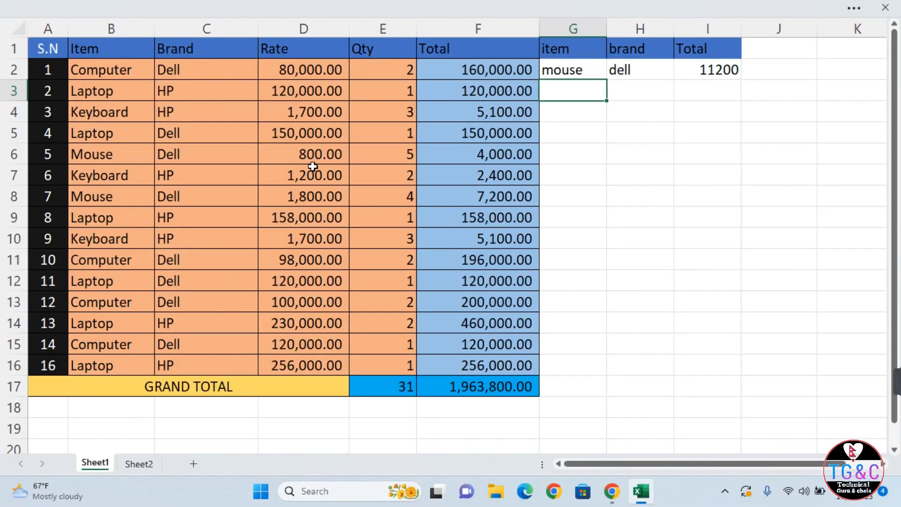
left_click(310, 64)
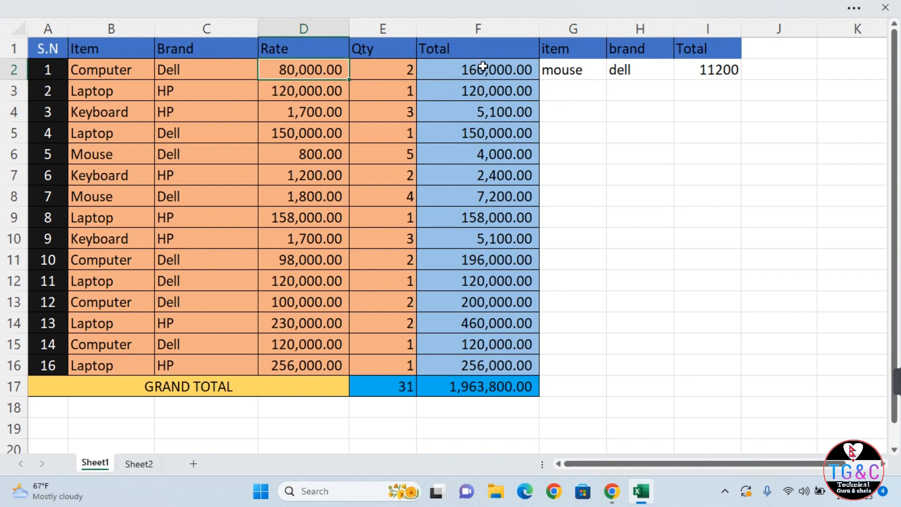
Enter =SUMPRODUCT(D2:D16,E2:E16) in F18 to multiply Rate by Qty.
left_click(474, 383)
left_click(425, 426)
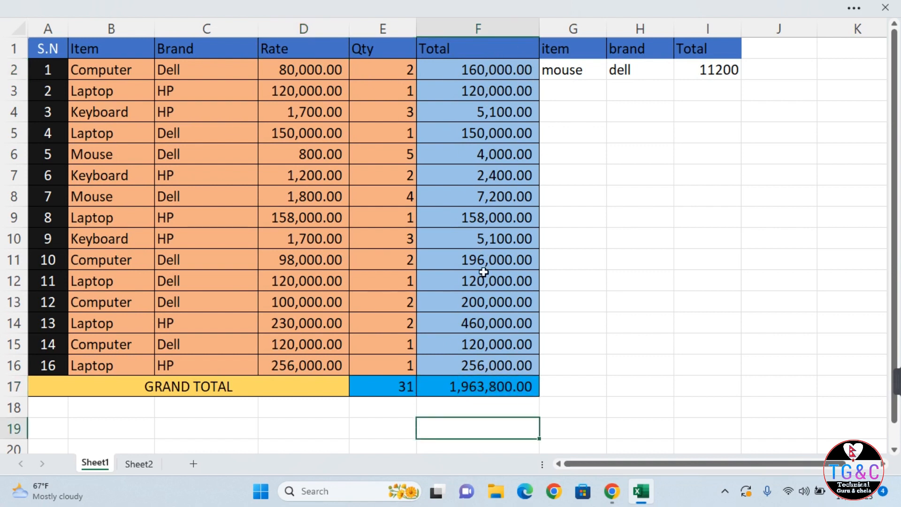
left_click(483, 407)
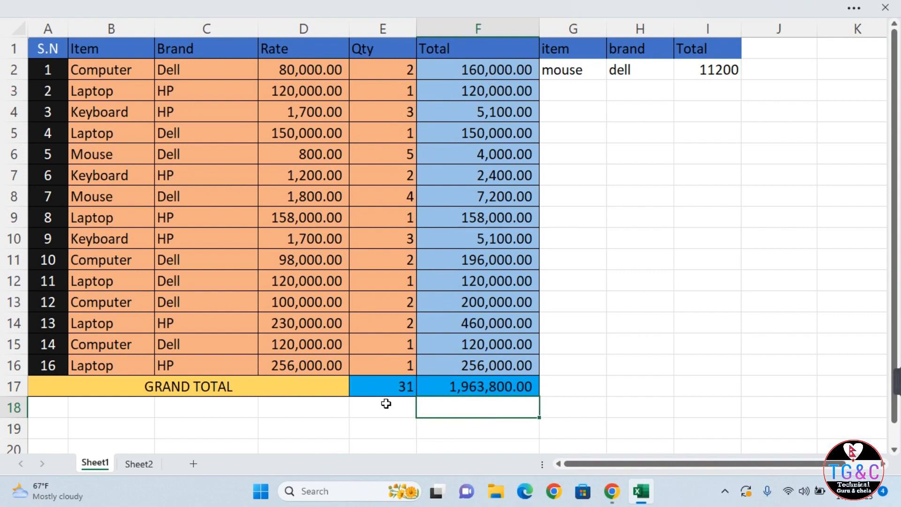
type("=sum")
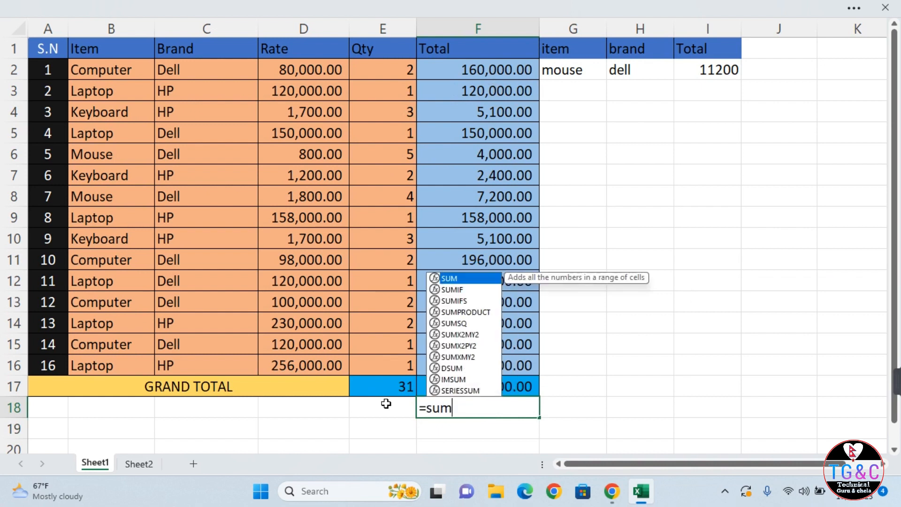
type("pro")
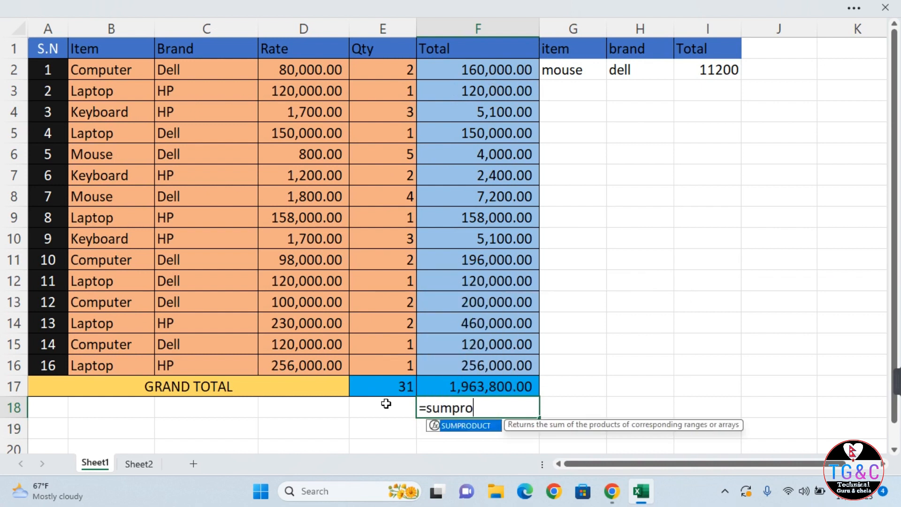
type("duct(")
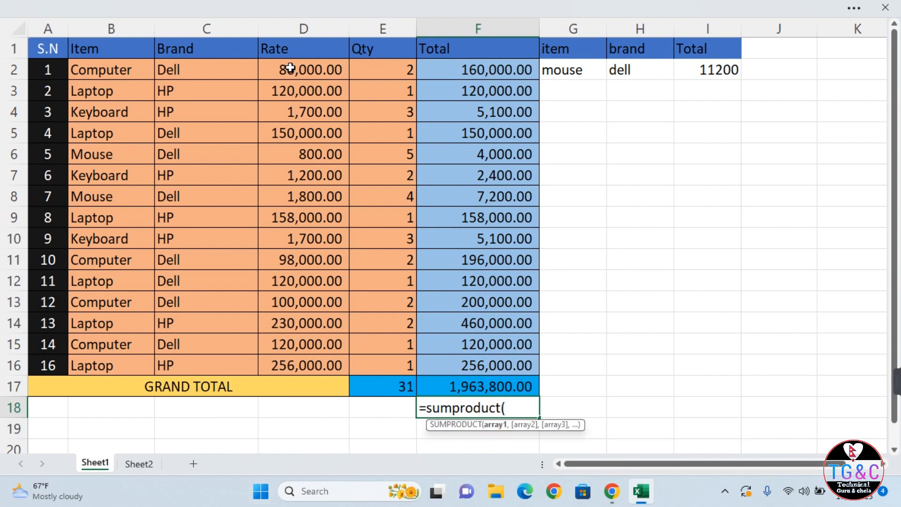
left_click_drag(291, 68, 292, 364)
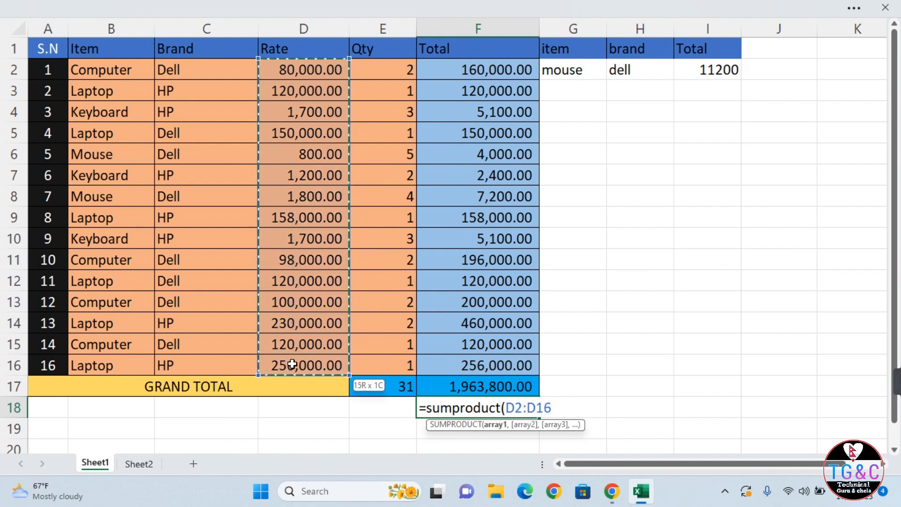
type(",")
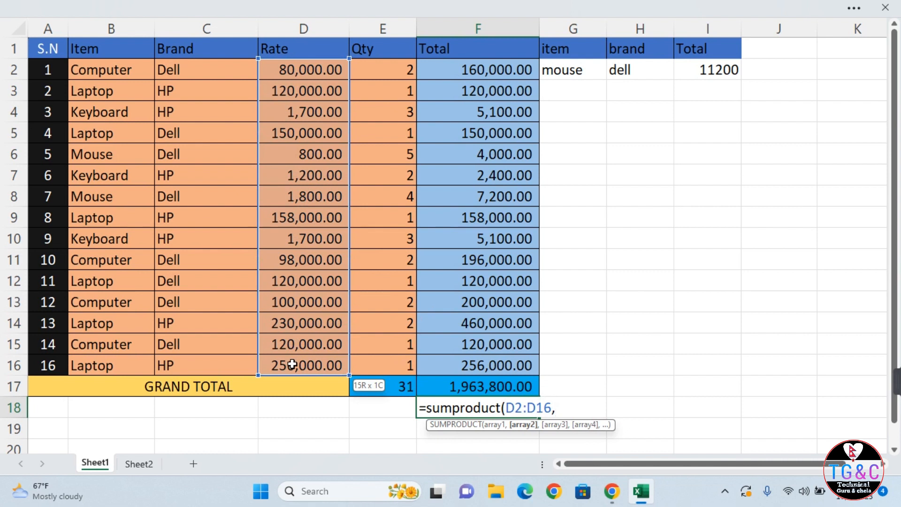
left_click_drag(378, 70, 375, 361)
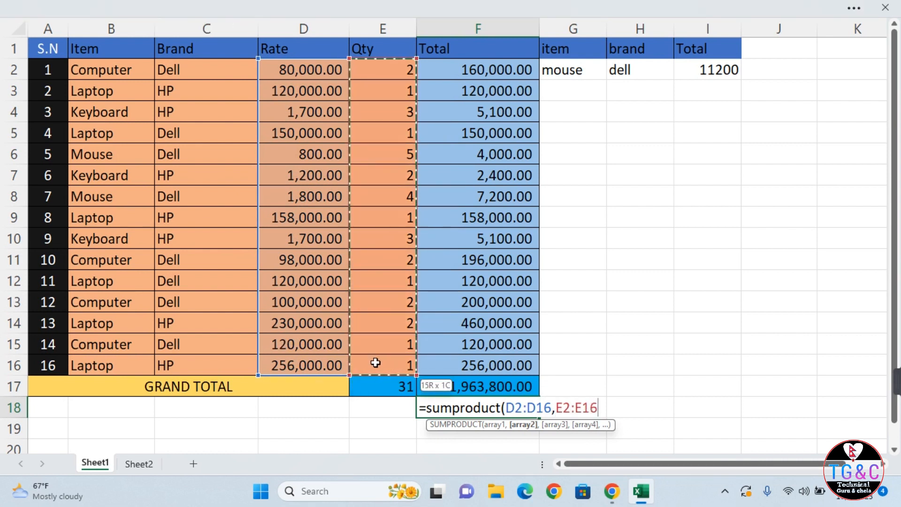
type(",")
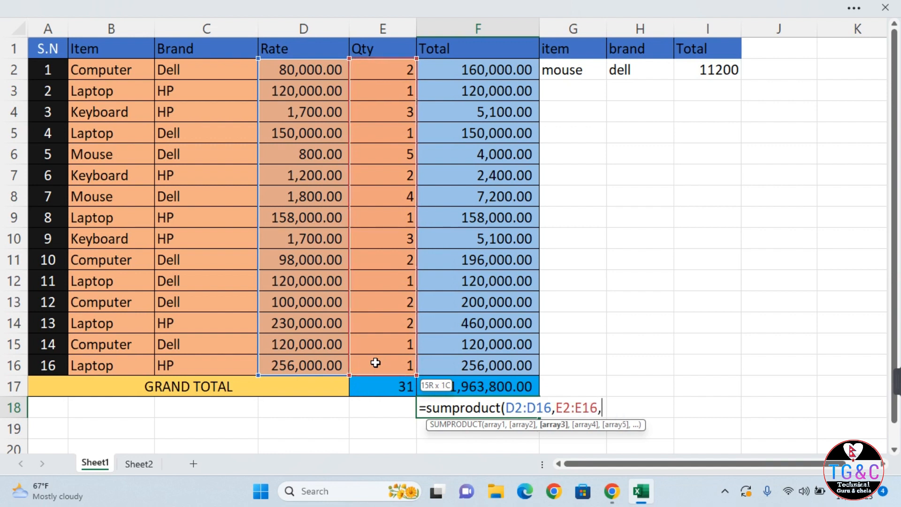
key("BackSpace")
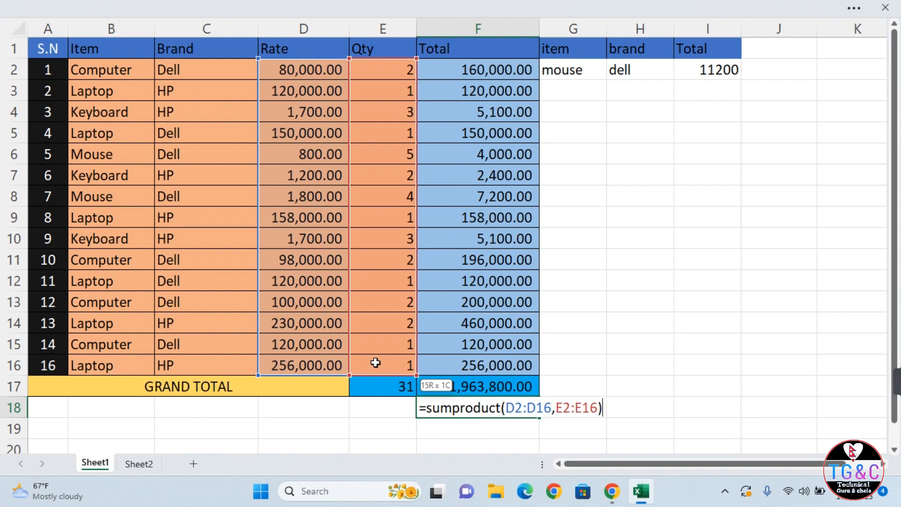
key("Return")
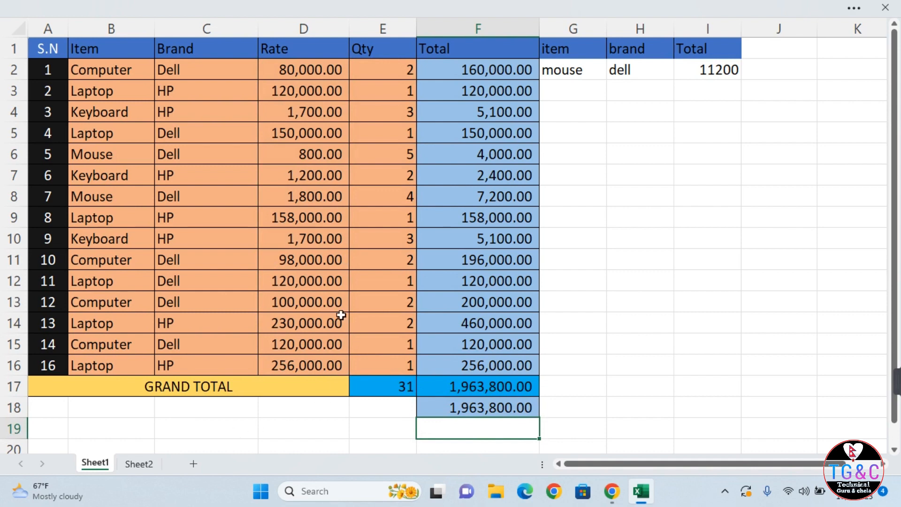
On Sheet2, enter =SUMSQ(A2,B2) in C2 of the Square table, returning 32.
left_click(140, 466)
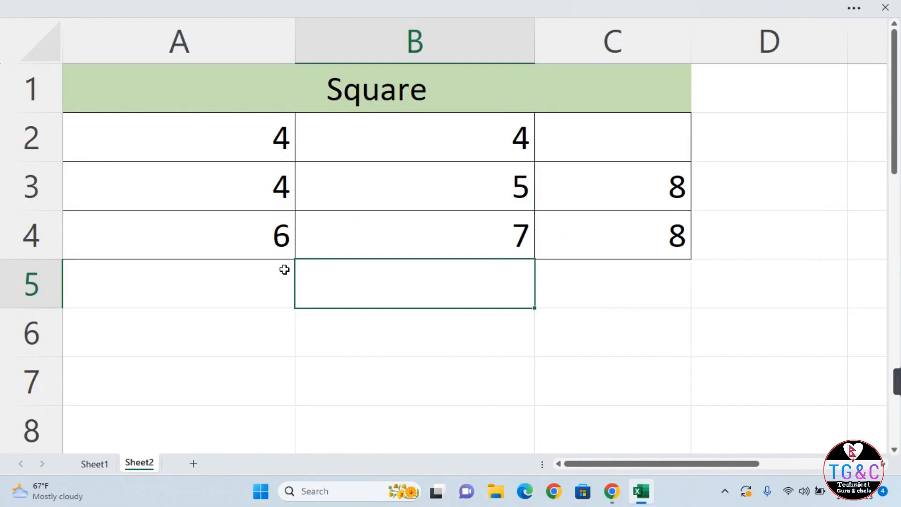
left_click(648, 141)
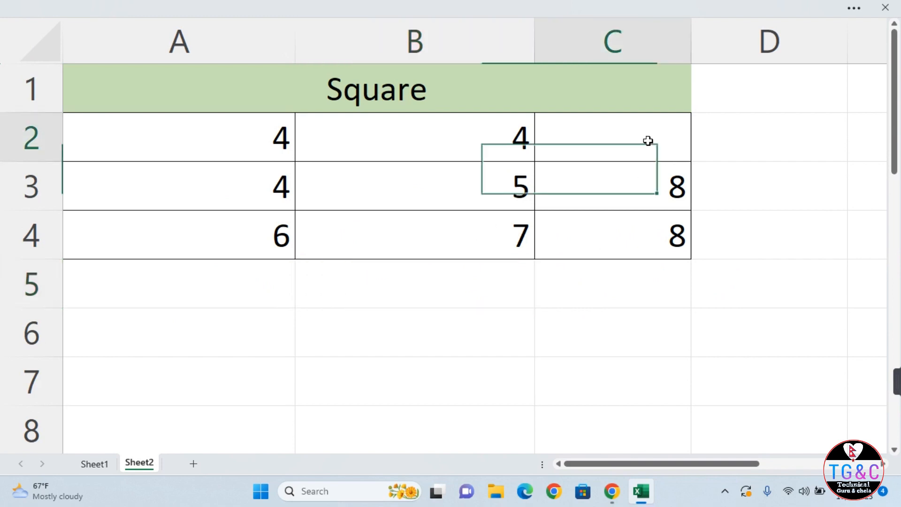
type("=")
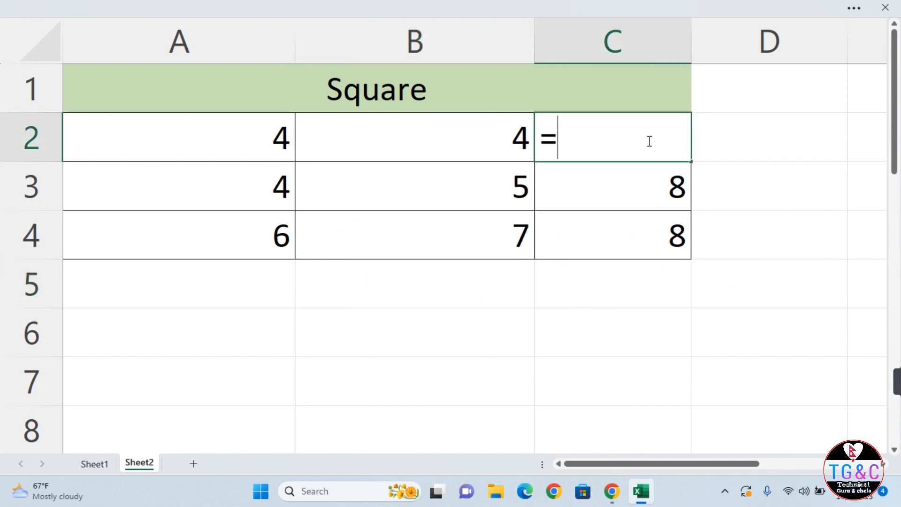
type("sum")
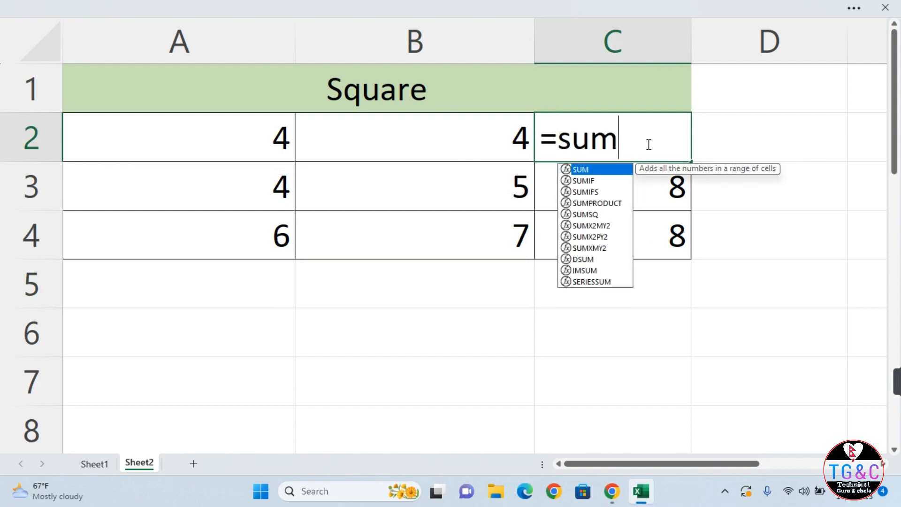
type("sq")
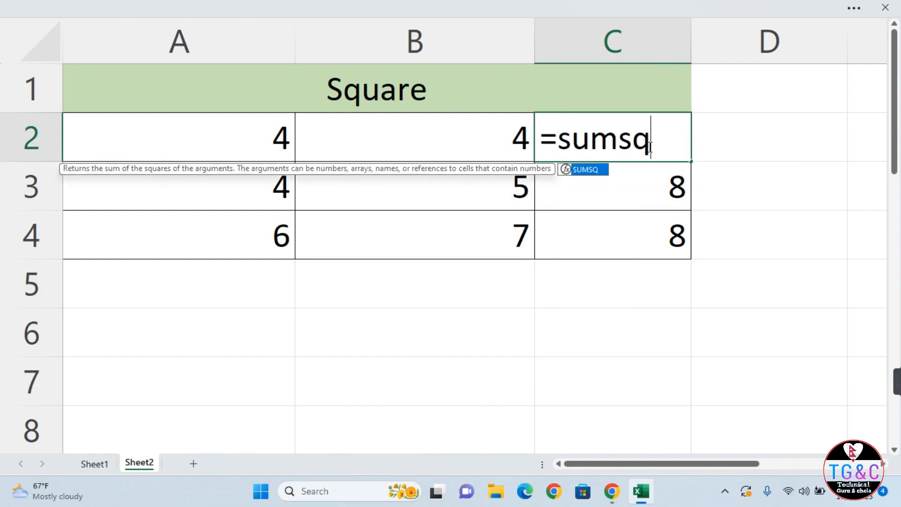
type("(")
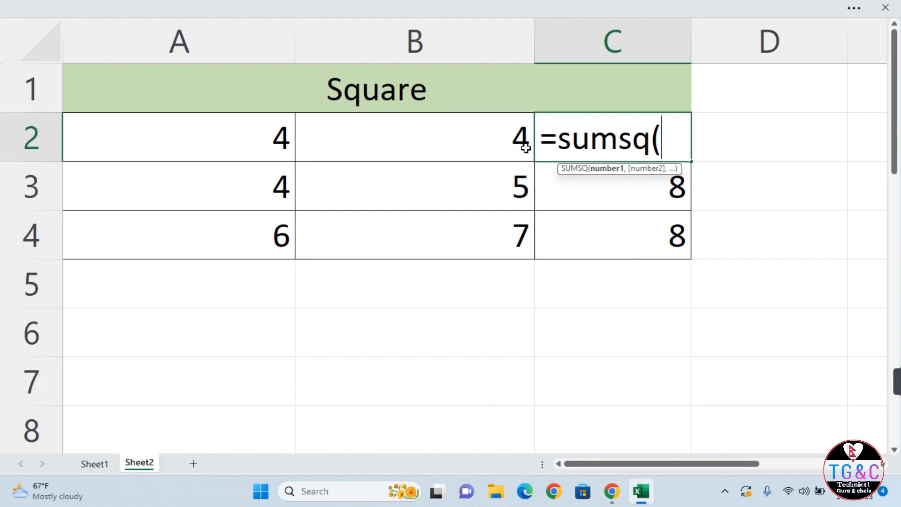
left_click(269, 126)
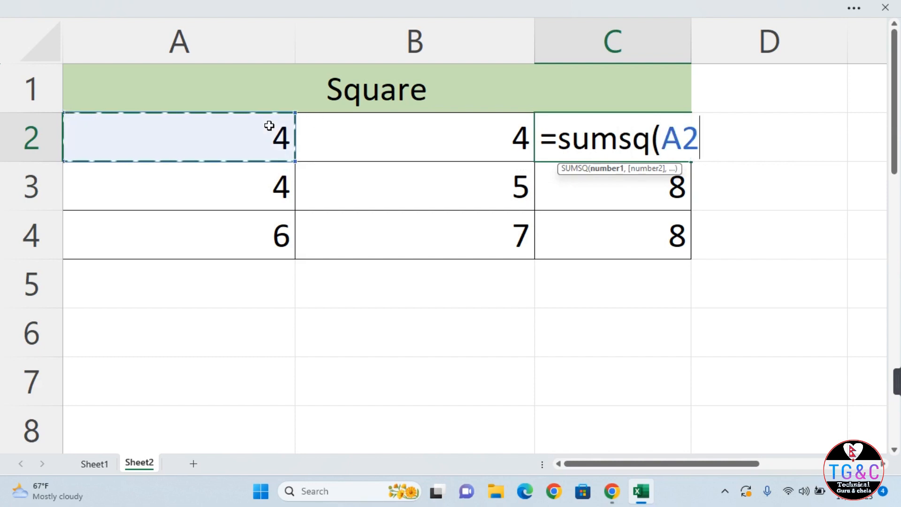
type(",")
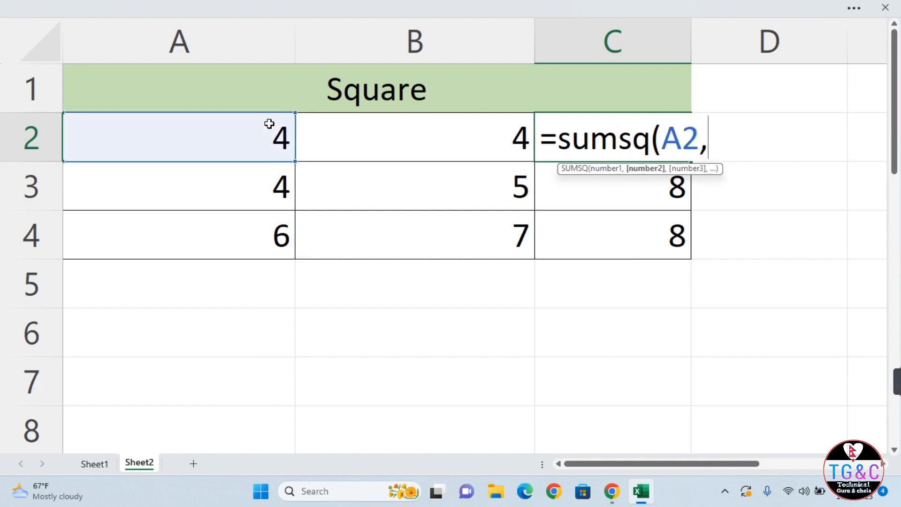
left_click(430, 154)
type(")")
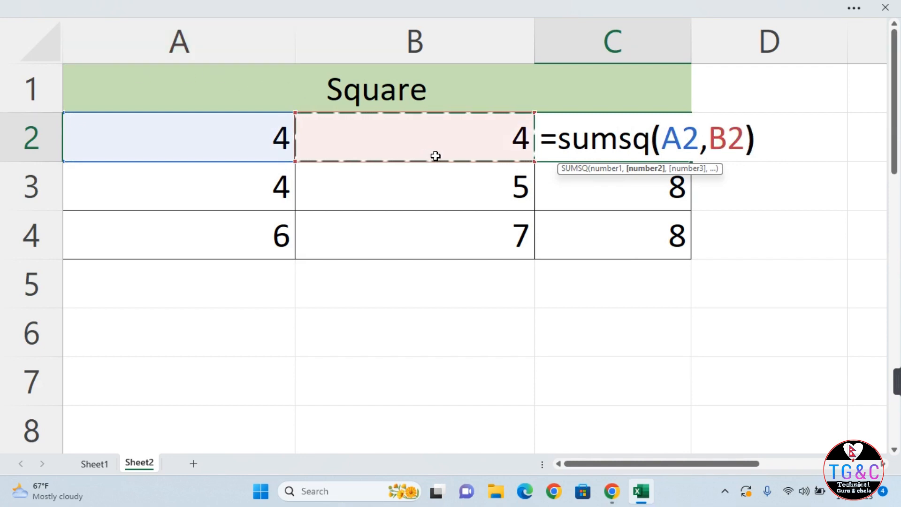
key("Return")
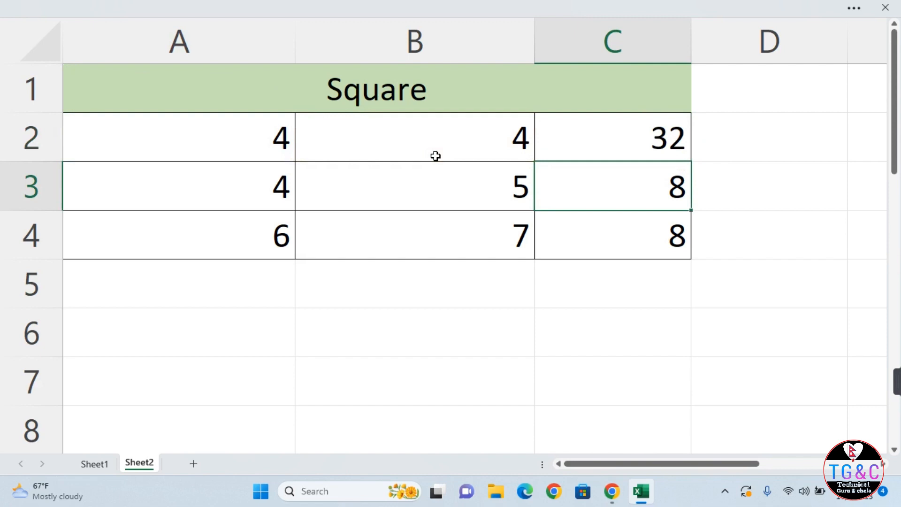
left_click_drag(635, 193, 634, 254)
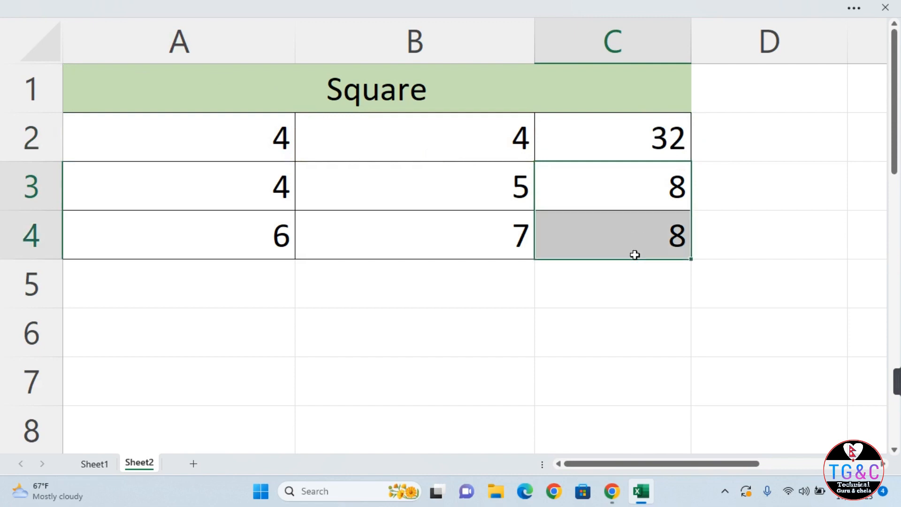
Enter =SUMSQ(A3,B3,C3) in D3 so it returns 105.
left_click(777, 172)
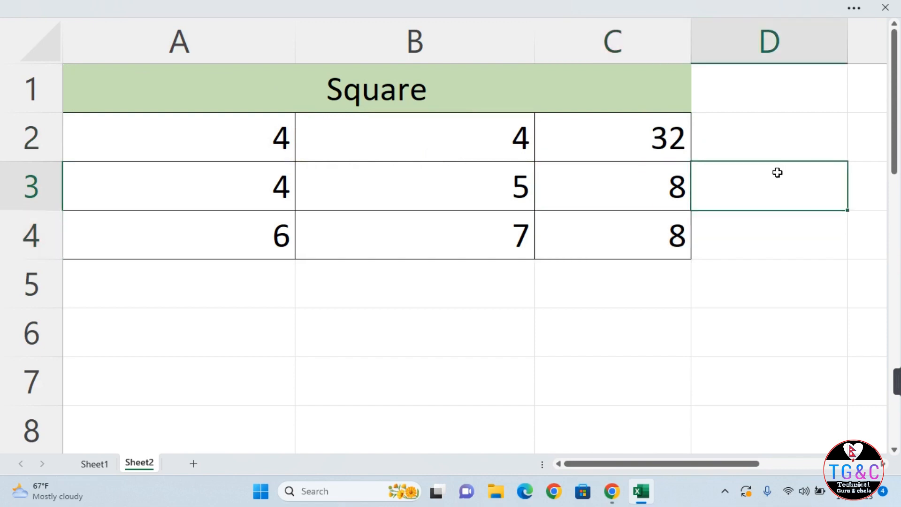
type("=sum")
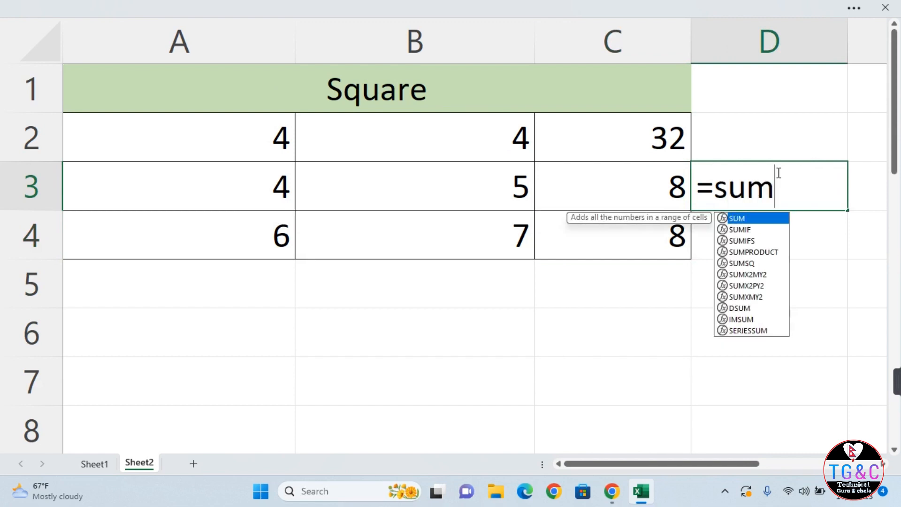
type("q")
key("BackSpace")
type("sq(")
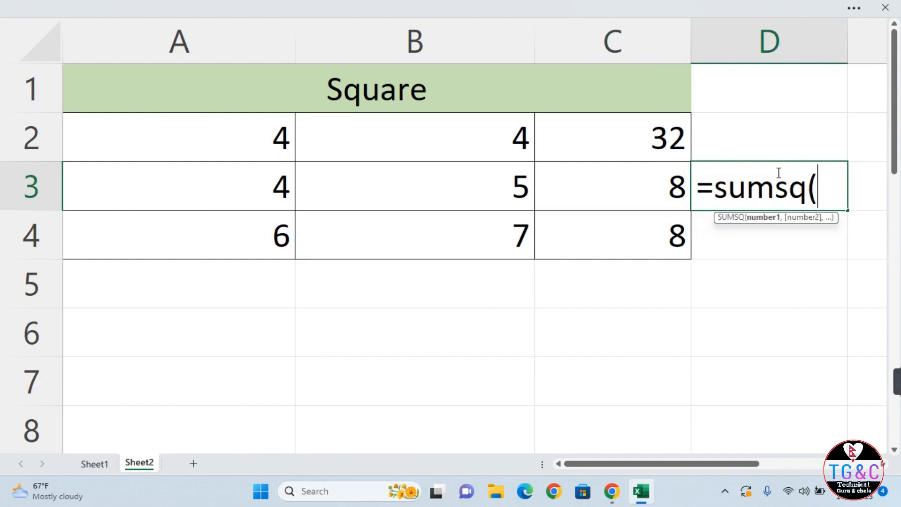
left_click(220, 194)
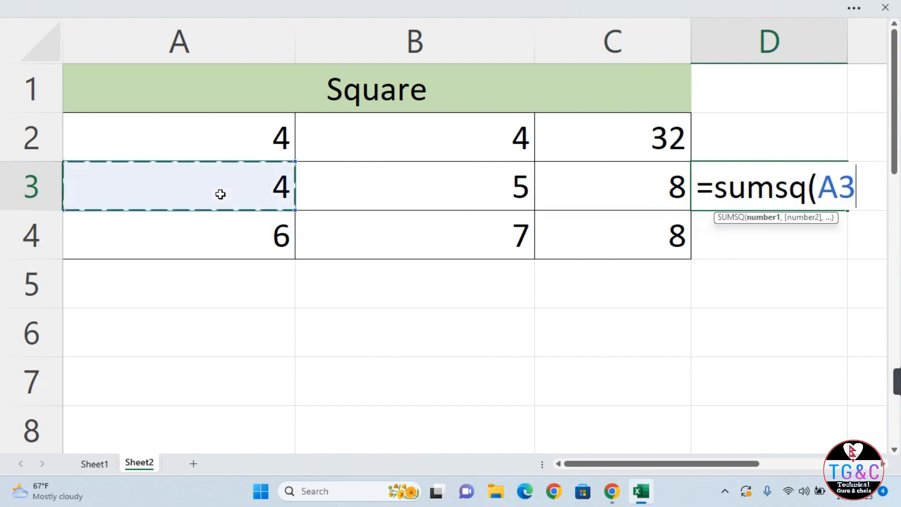
type(",")
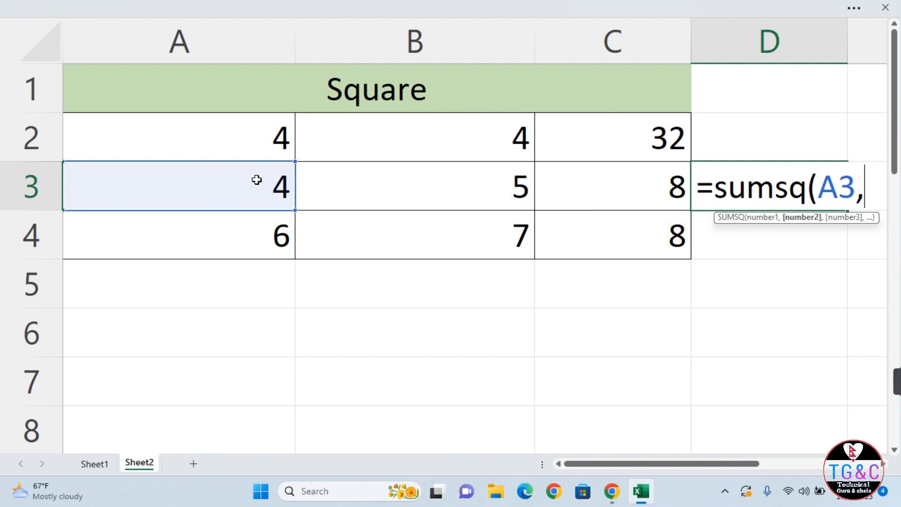
left_click(364, 187)
type(",")
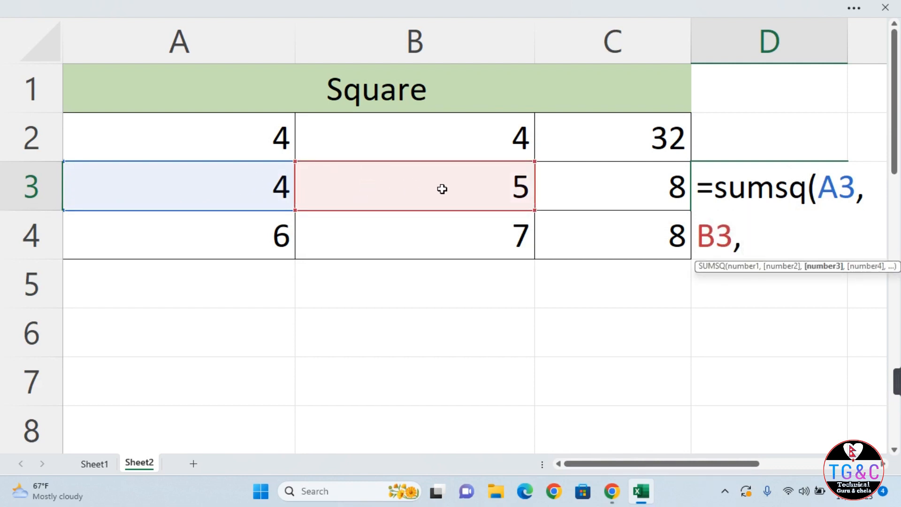
left_click(614, 185)
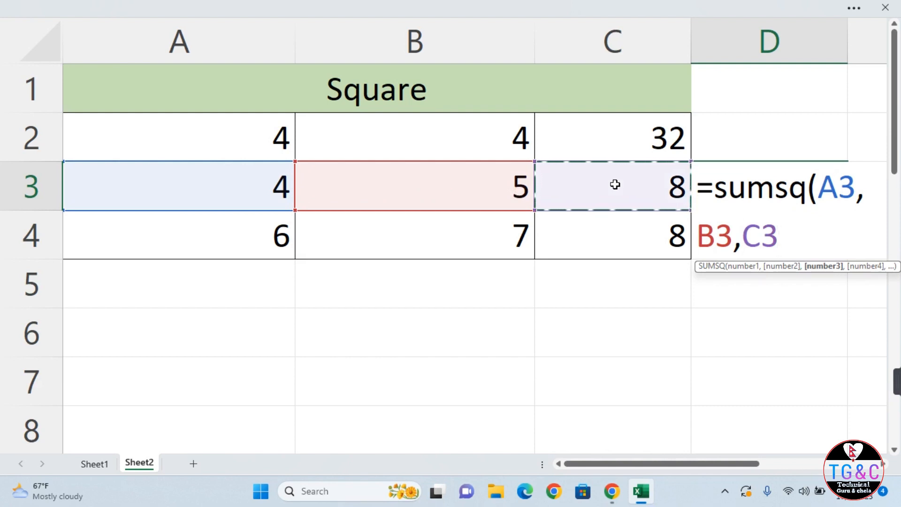
type(")")
key("Return")
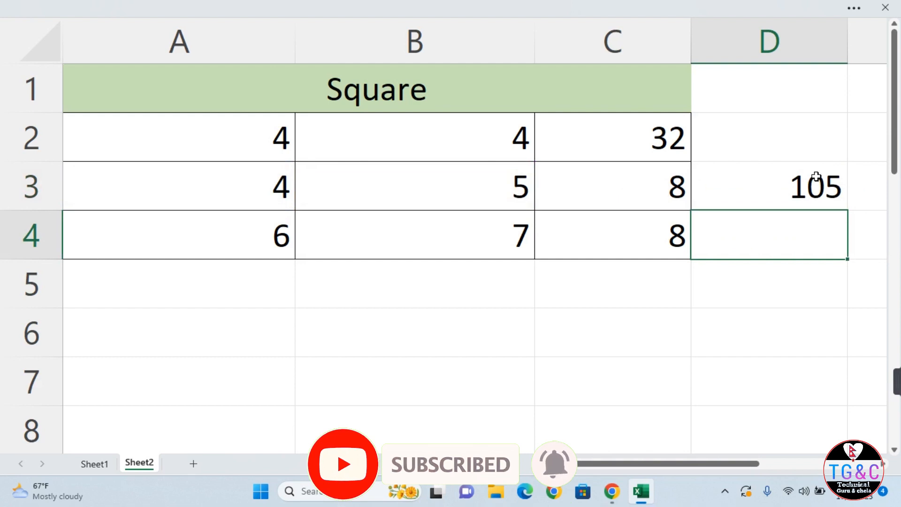
Enter =SUMSQ(A4,B4,C4) in D4 to get 149, then return to Sheet1's sales table.
type("=sum")
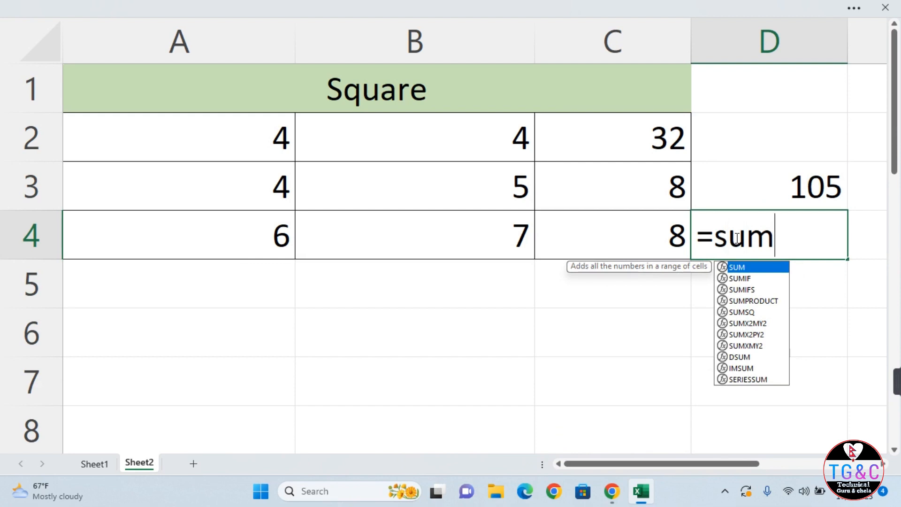
type("sq(")
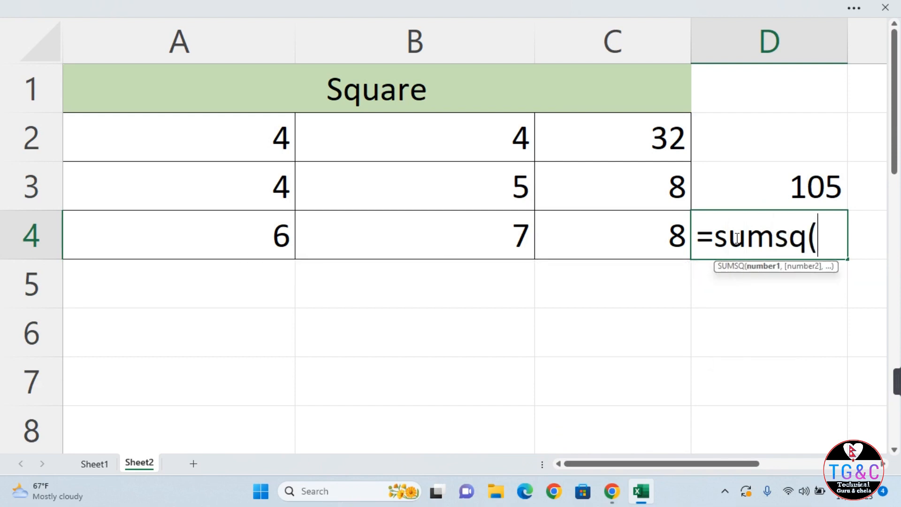
left_click(264, 244)
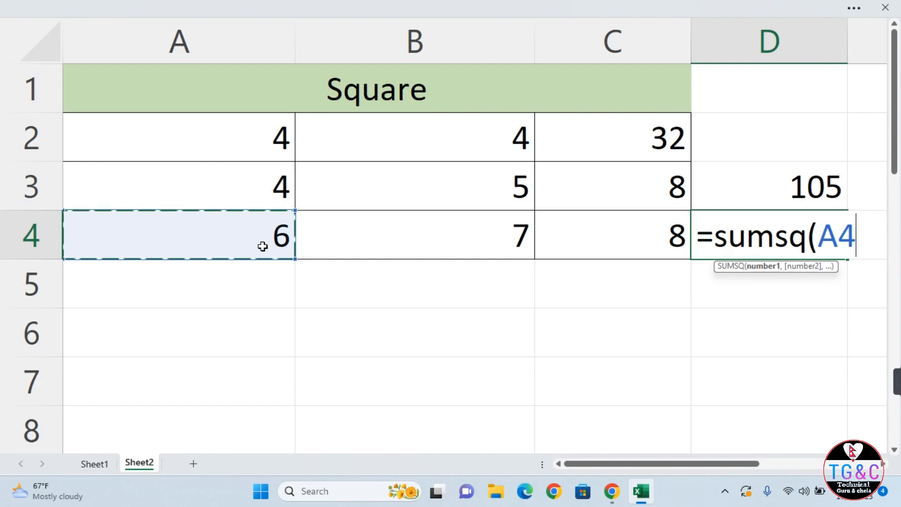
type(",")
left_click(428, 230)
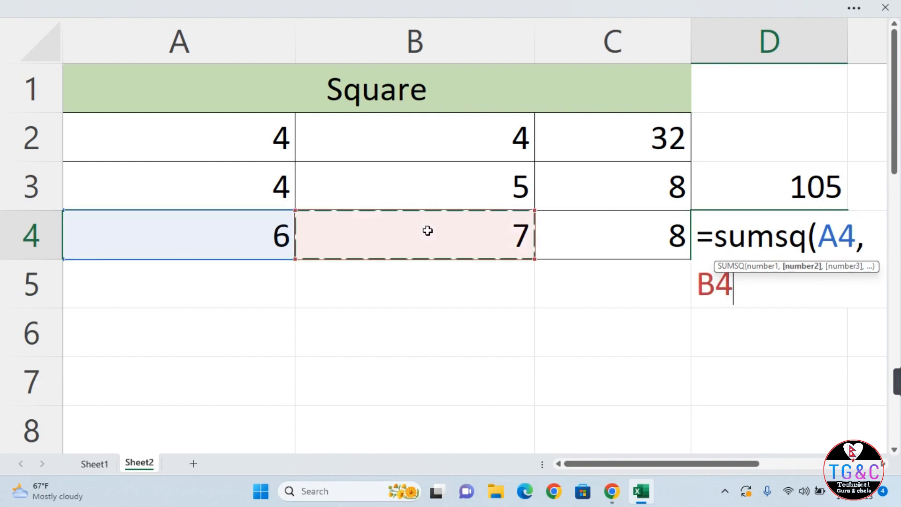
type(",")
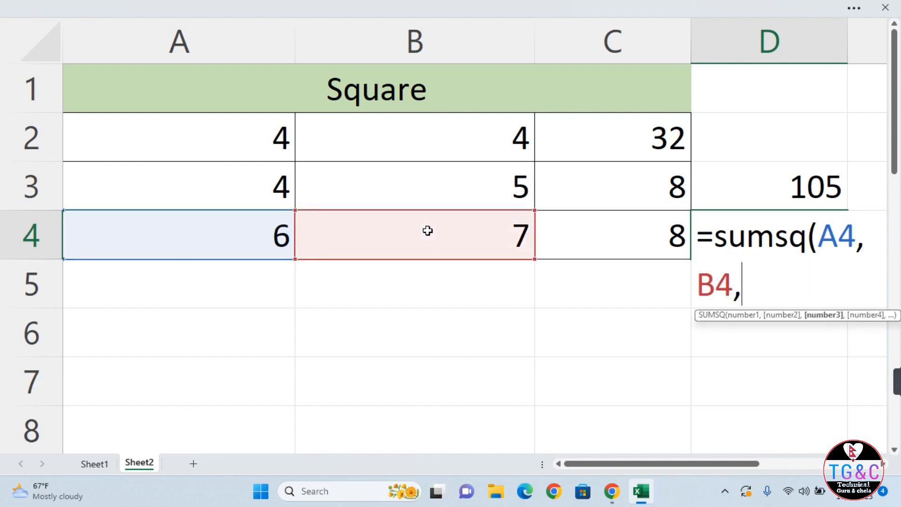
left_click(583, 210)
left_click(598, 238)
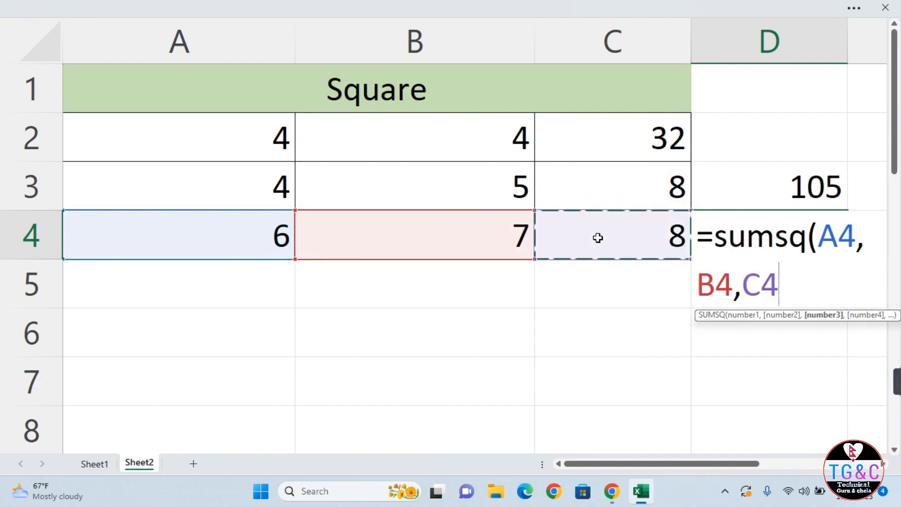
type(")")
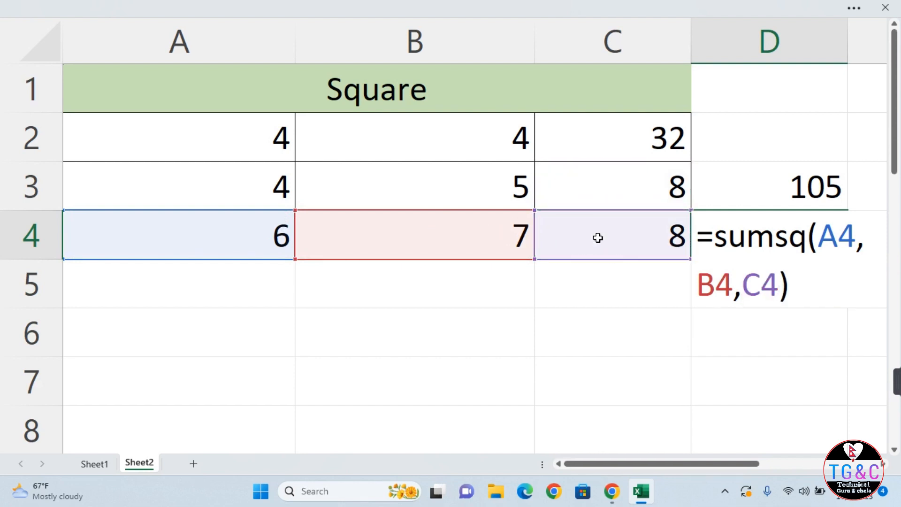
left_click(597, 238)
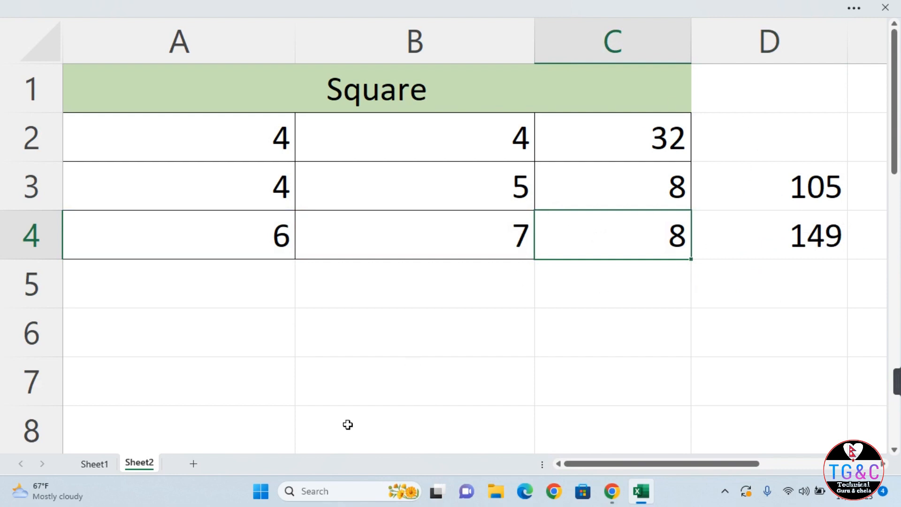
left_click(104, 466)
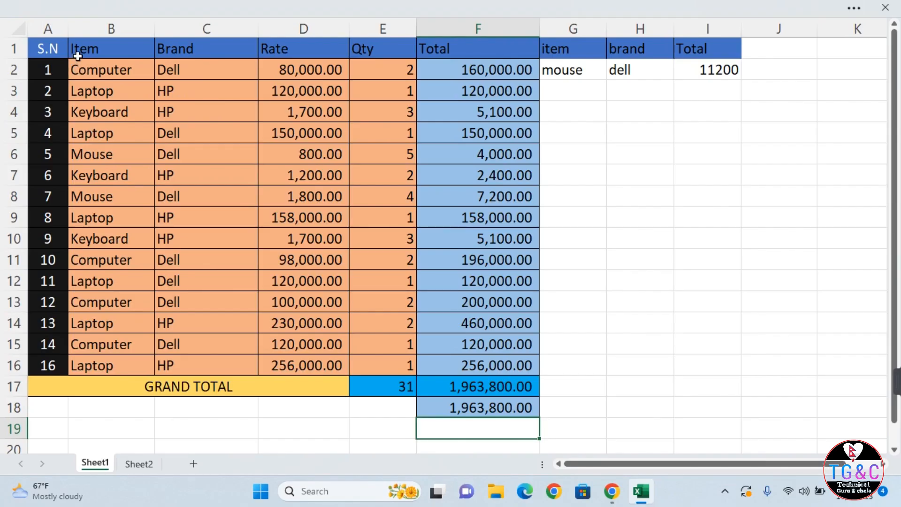
Clear Contents of the duplicate 1,963,800.00 in F18, keeping the F17 grand total.
left_click(75, 51)
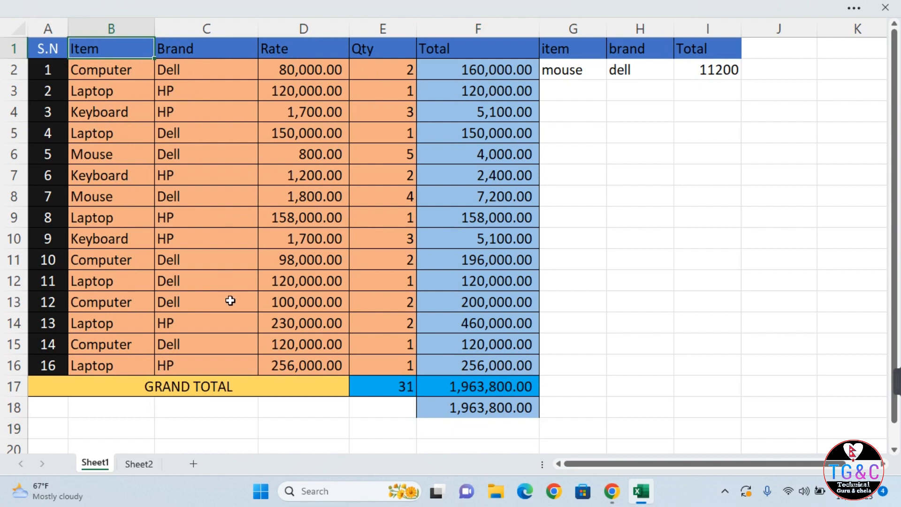
left_click(464, 404)
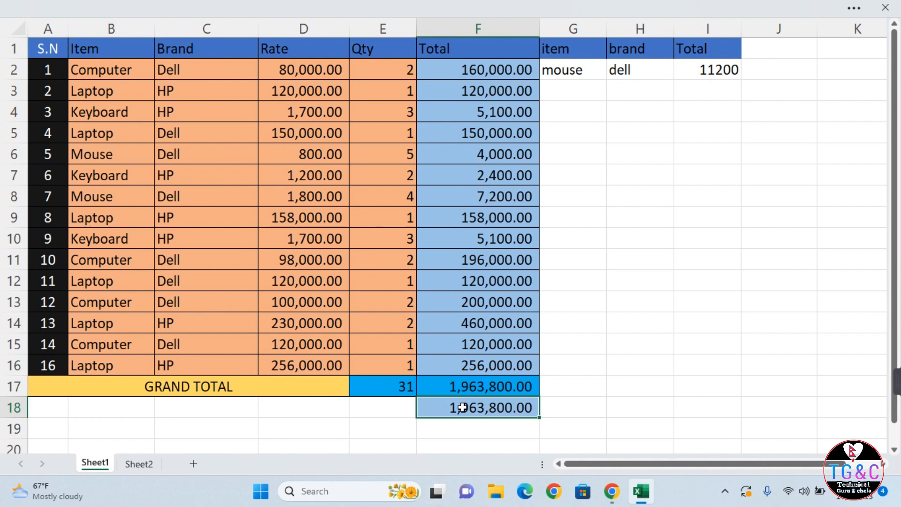
left_click(536, 6)
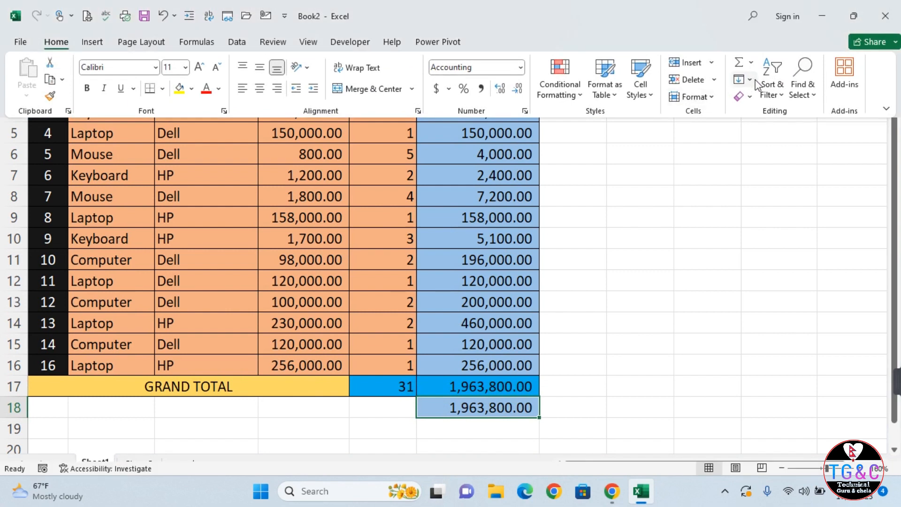
left_click(741, 98)
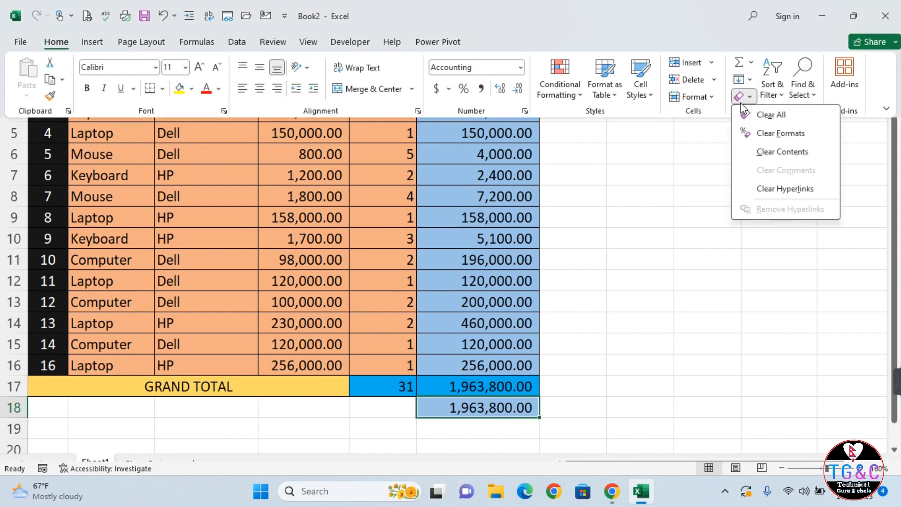
left_click(795, 110)
left_click(465, 397)
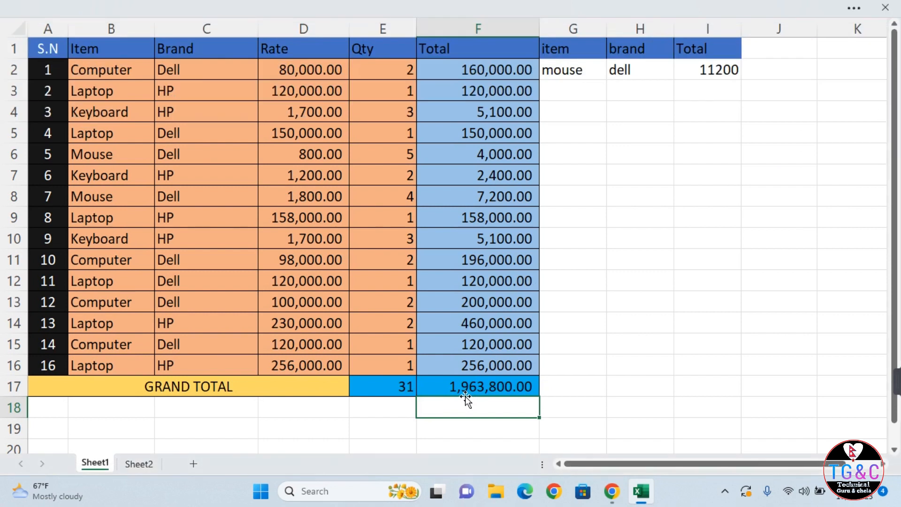
left_click(470, 385)
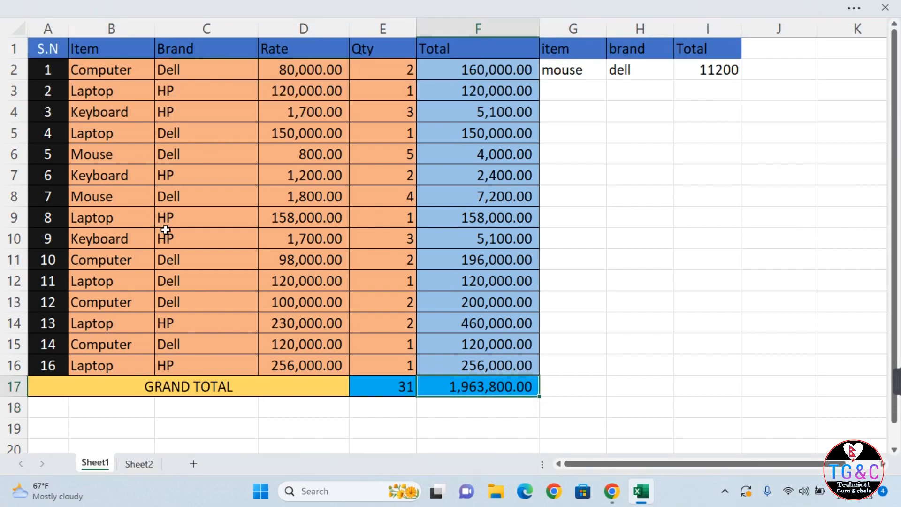
Turn on header filters with Ctrl+Shift+L and filter Item to show only Computer rows.
key("ctrl+shift+l")
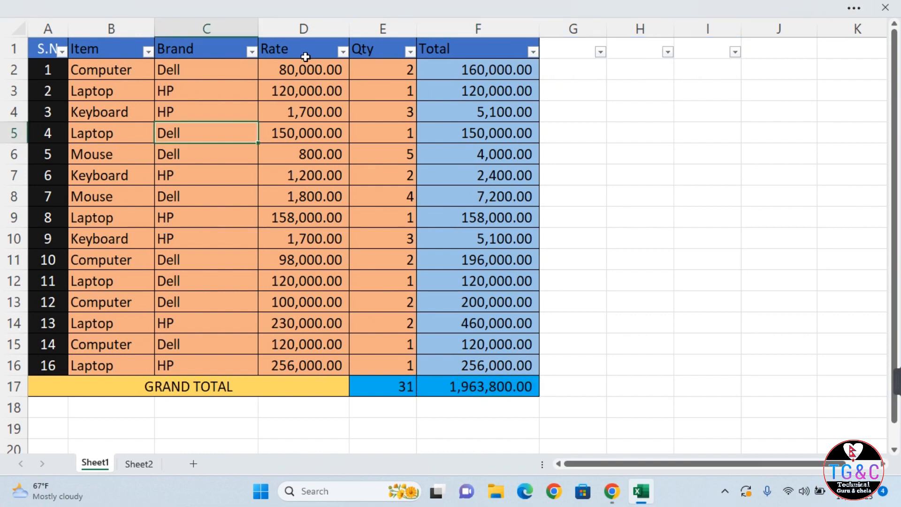
left_click(147, 52)
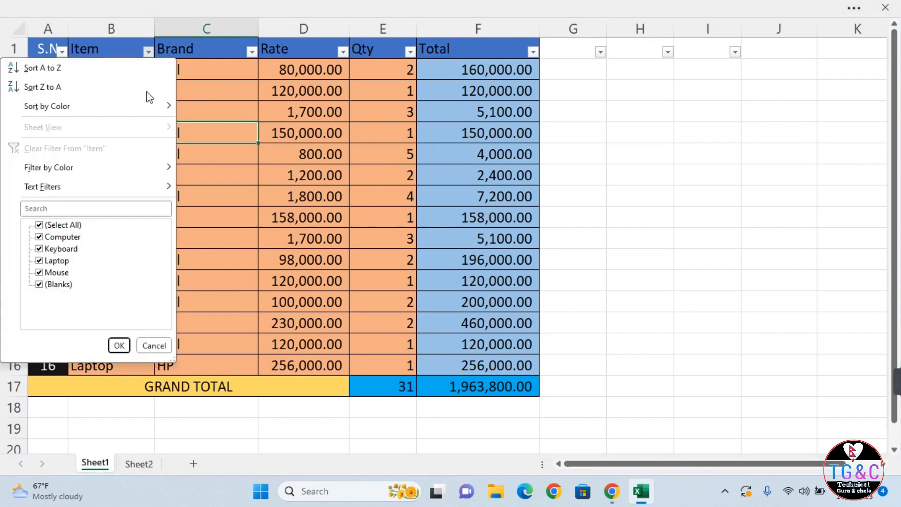
left_click(40, 227)
left_click(40, 283)
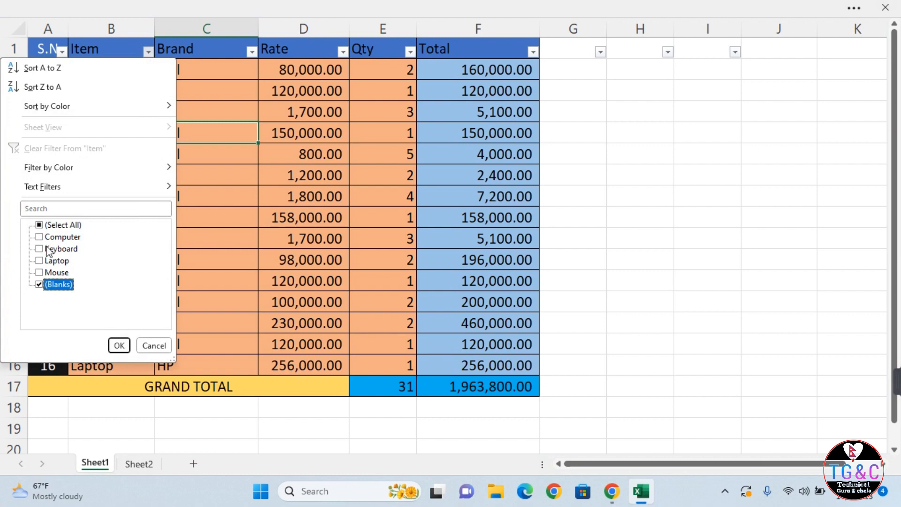
left_click(39, 237)
left_click(119, 345)
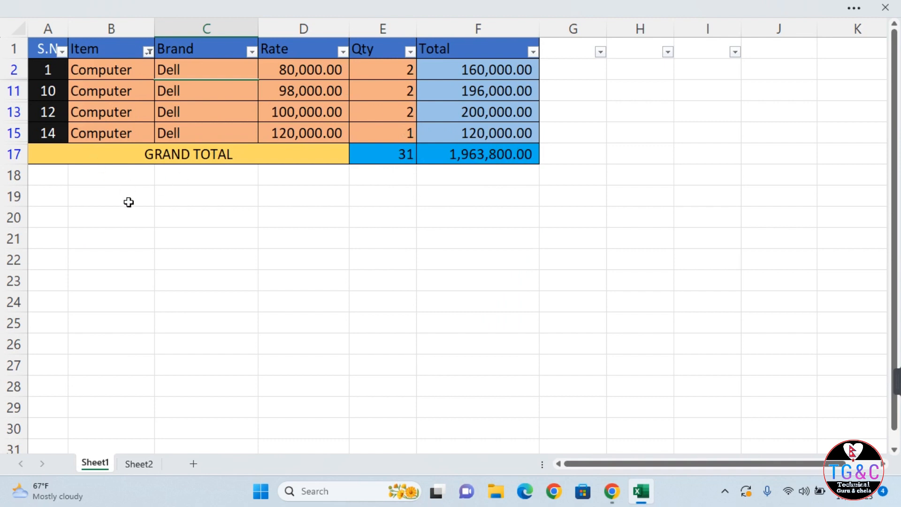
Reselect all items in the Item filter so every row shows again.
left_click(148, 52)
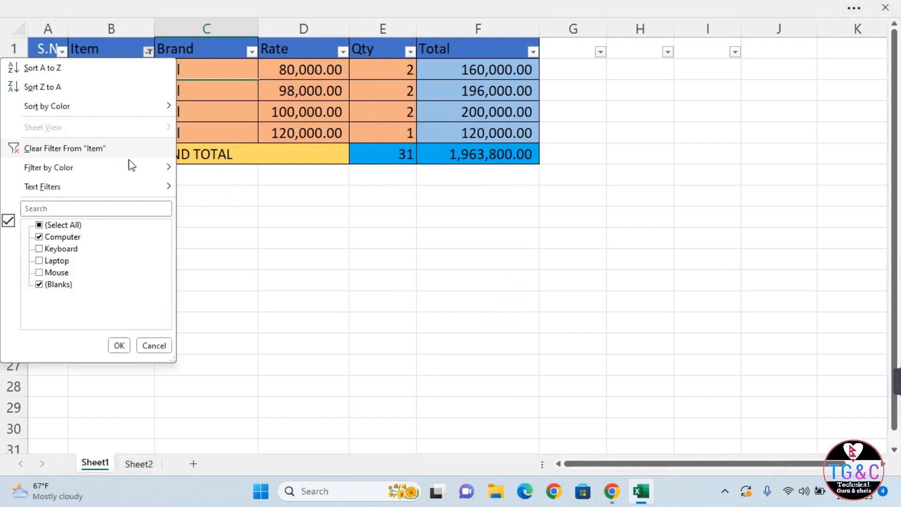
left_click(38, 225)
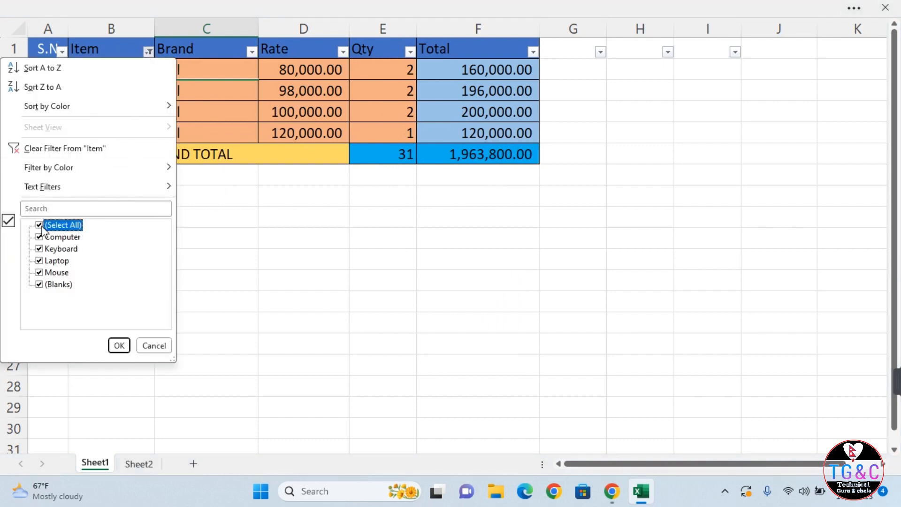
left_click(119, 345)
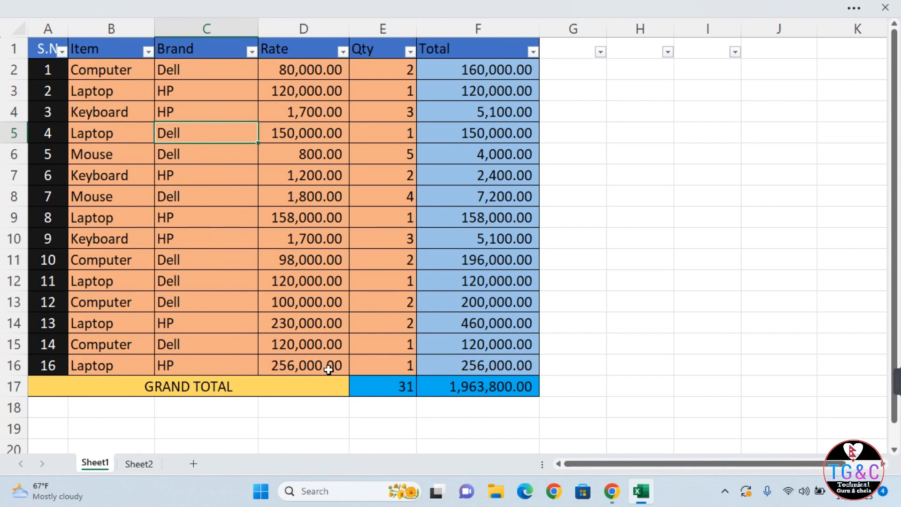
Rewrite the F17 formula as =SUBTOTAL(9,F2:F16), still showing 1,963,800.00.
left_click(475, 383)
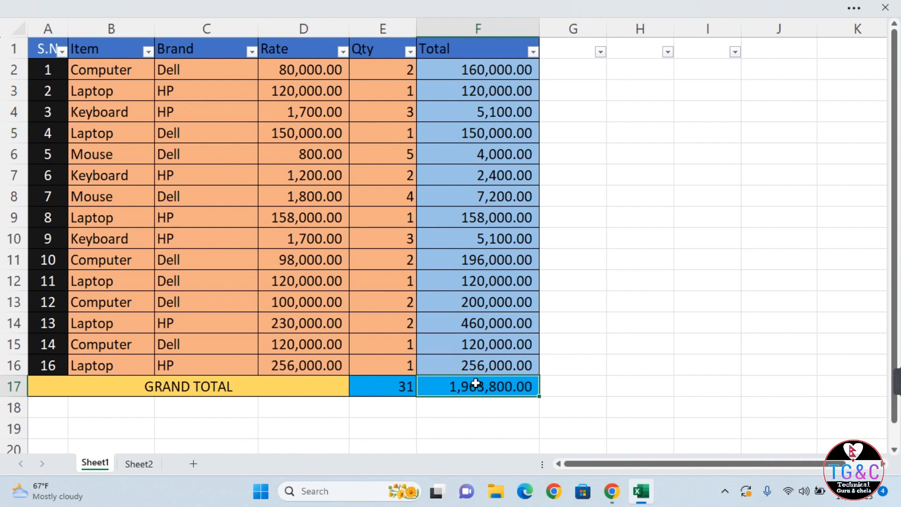
double_click(475, 384)
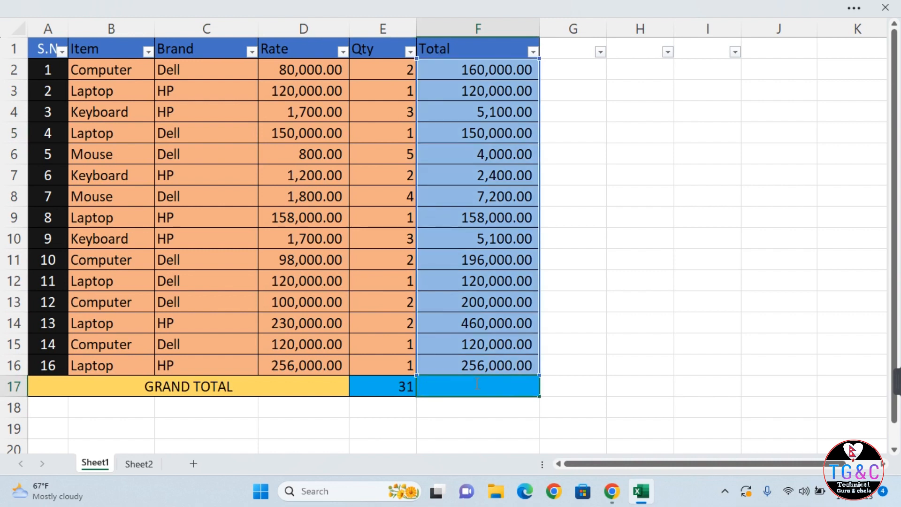
type("-")
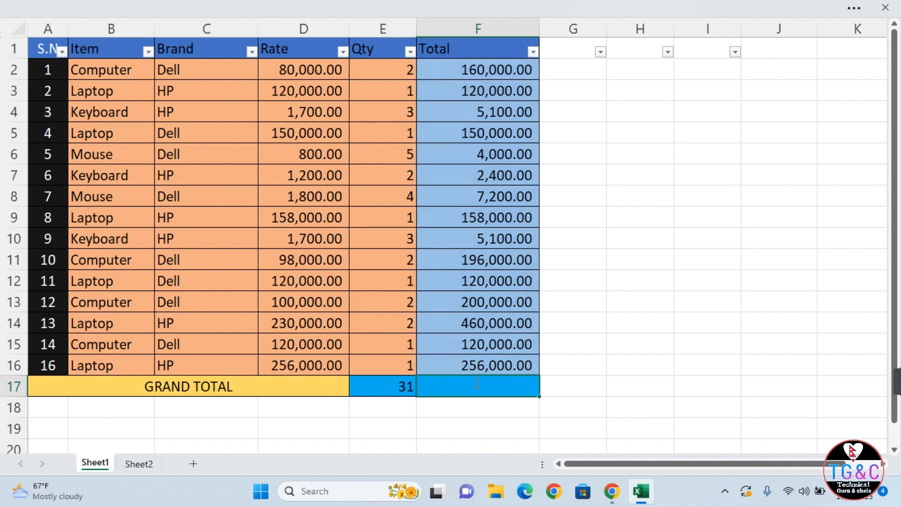
type("sum")
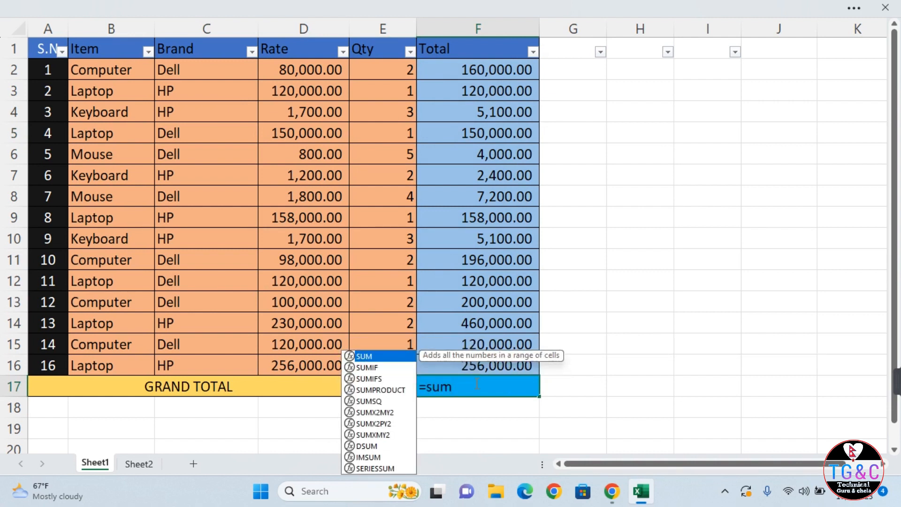
key("BackSpace")
type("btotal")
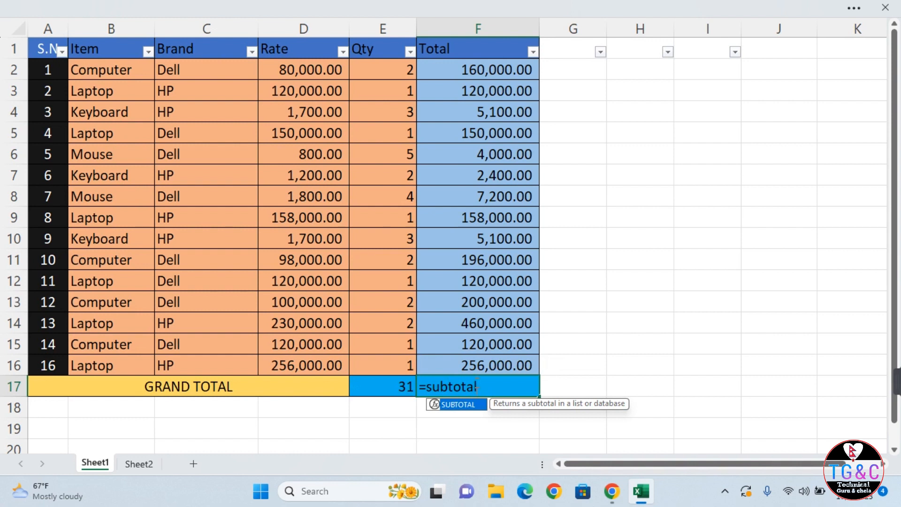
type("(")
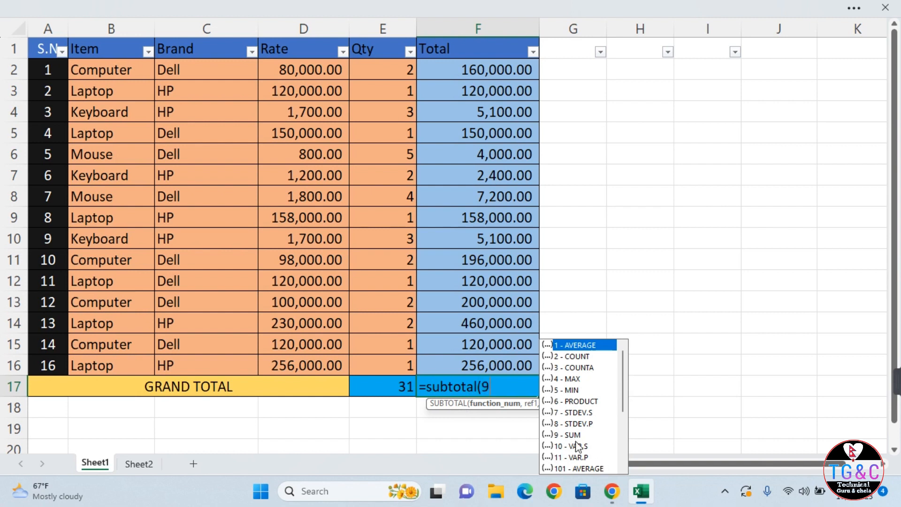
type("9,")
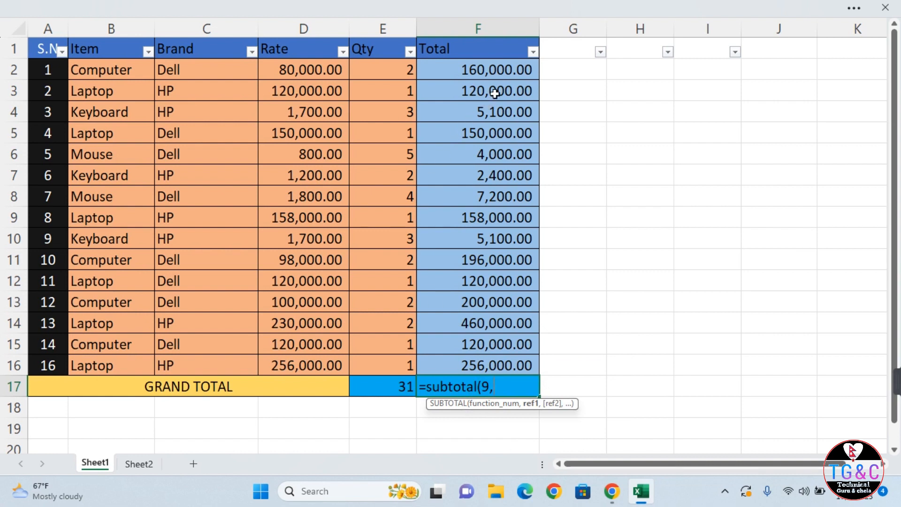
left_click(479, 64)
left_click_drag(478, 64, 476, 360)
type(")")
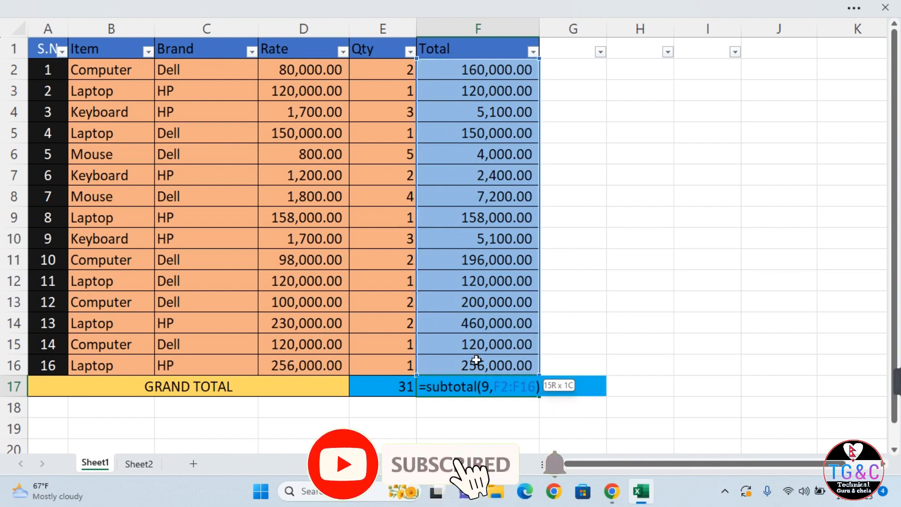
key("Return")
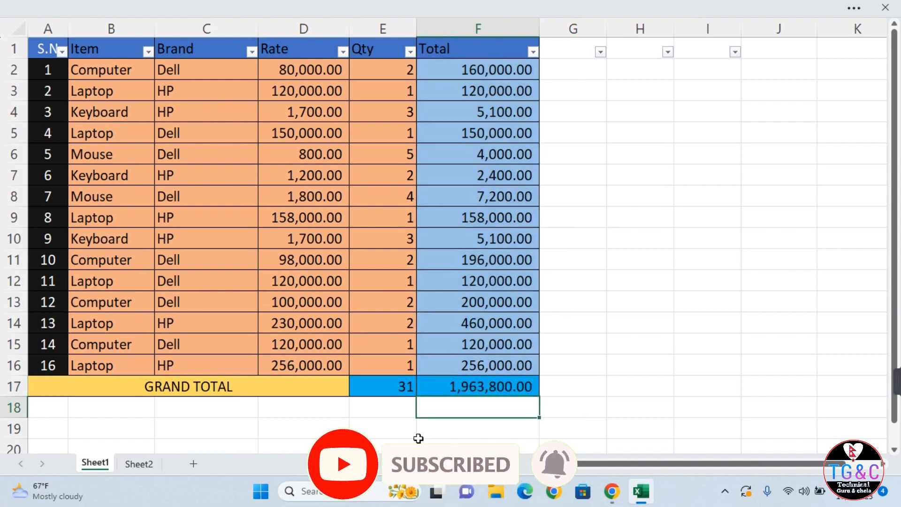
Enter =SUBTOTAL(9,E2:E16) in E17 so the Qty grand total of 31 respects filtering.
left_click(393, 384)
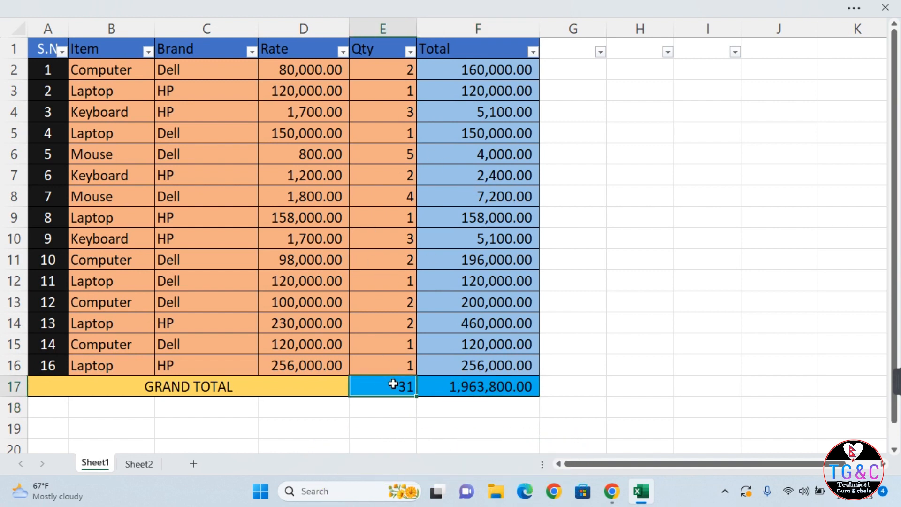
type("=")
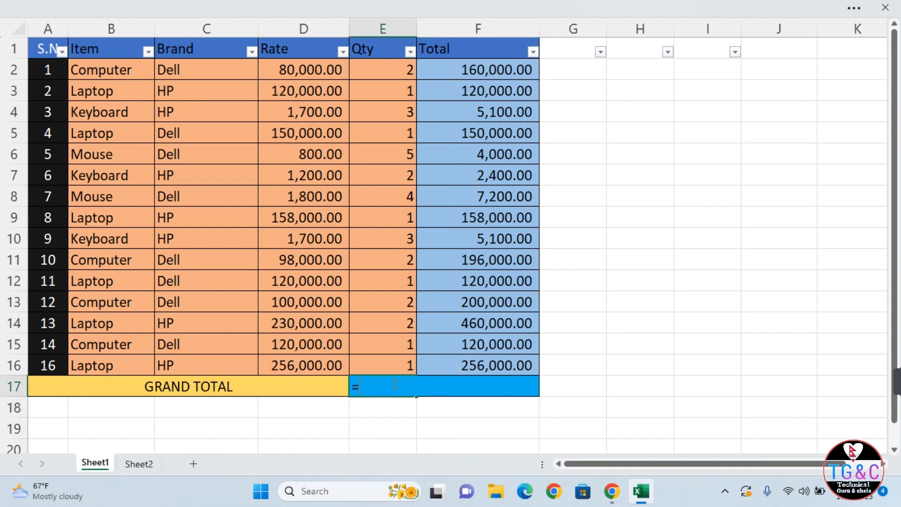
type("subto")
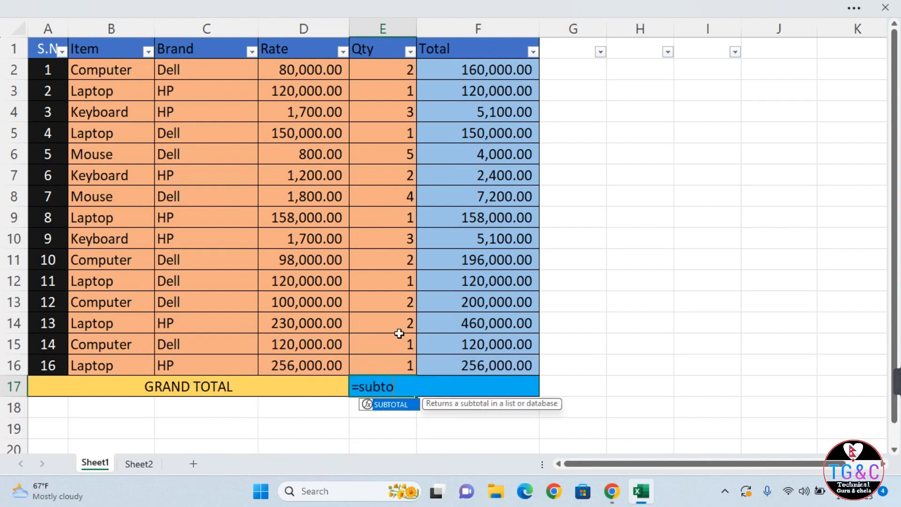
type("tal(")
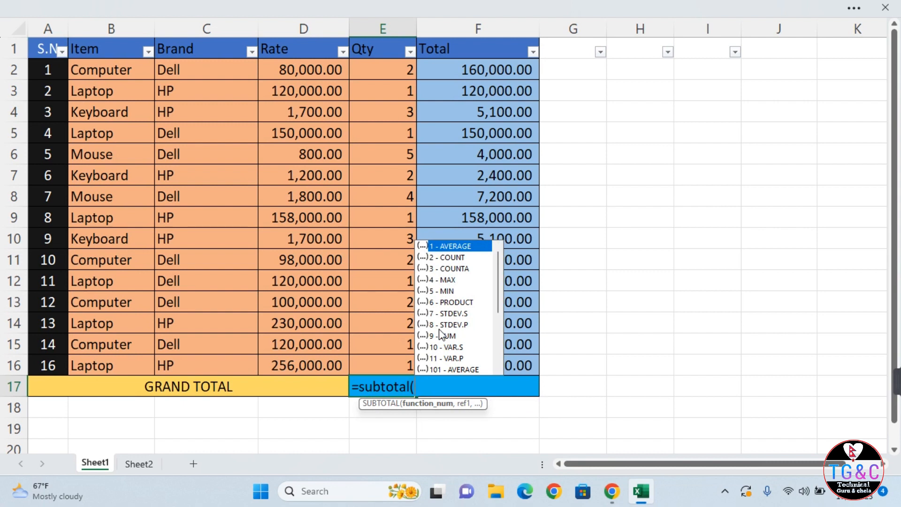
type("9,")
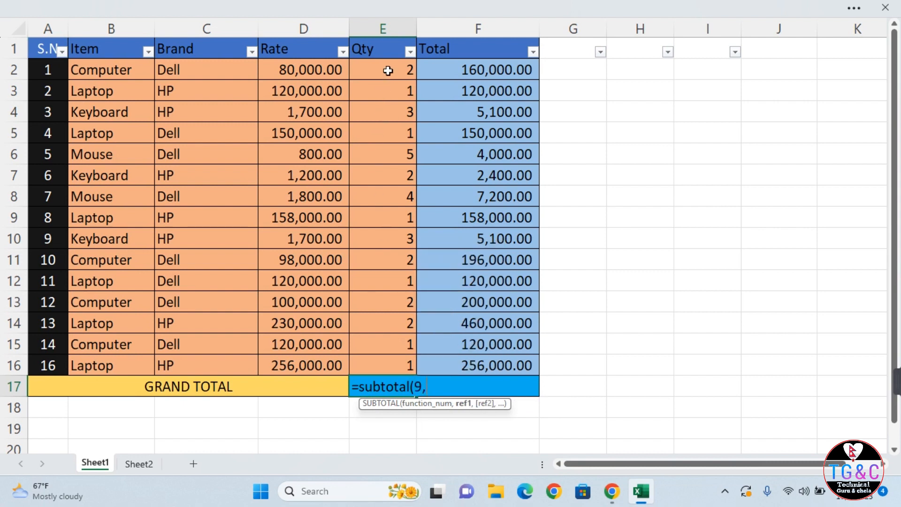
left_click_drag(388, 70, 382, 366)
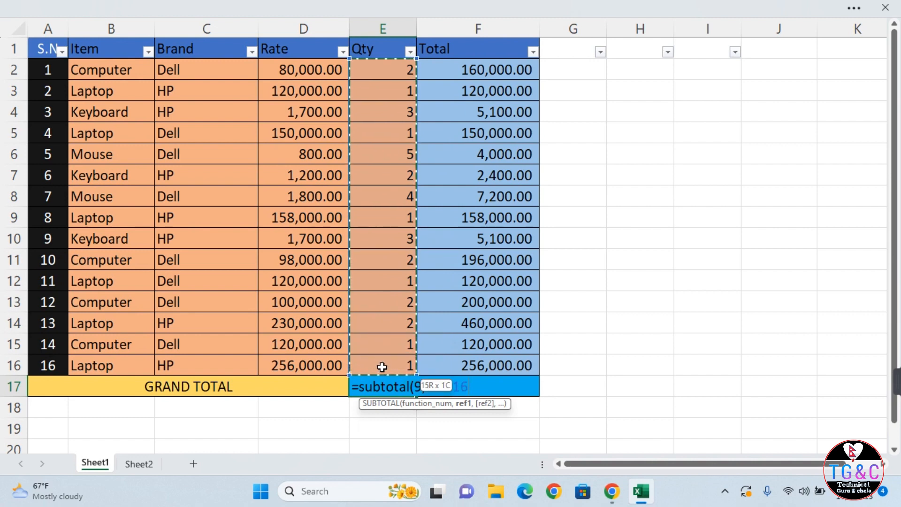
type(")")
key("Return")
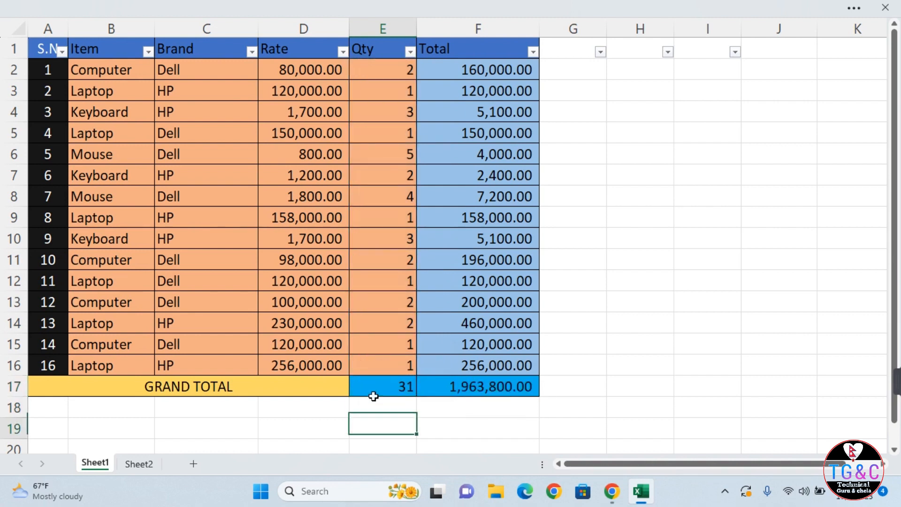
key("Down")
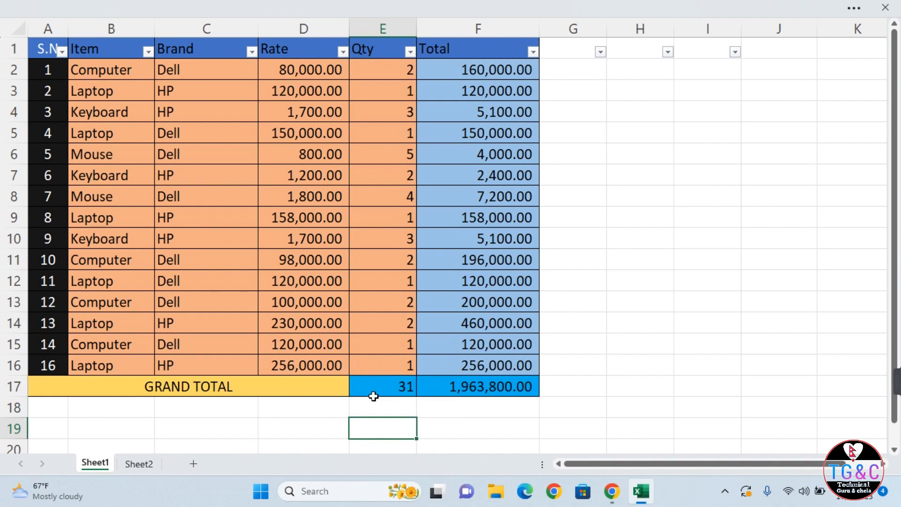
Filter the Item column to show only Laptop rows.
left_click(148, 52)
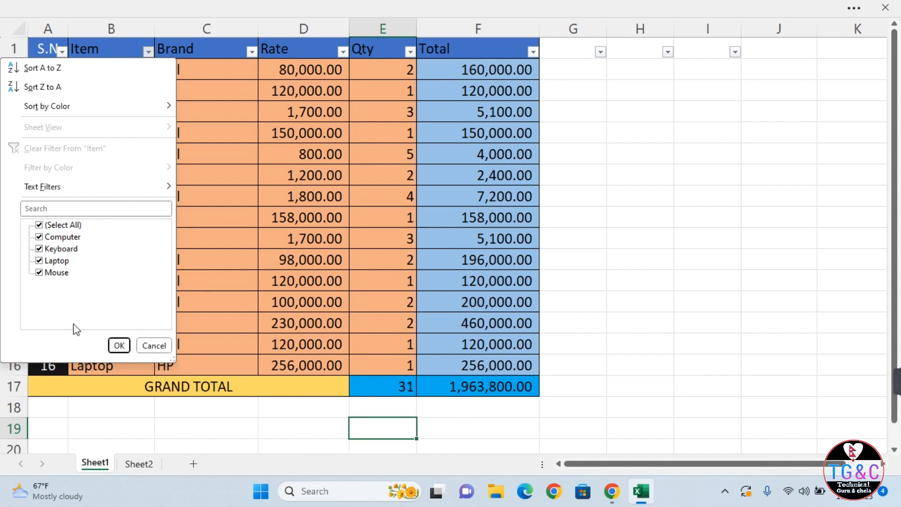
left_click(38, 229)
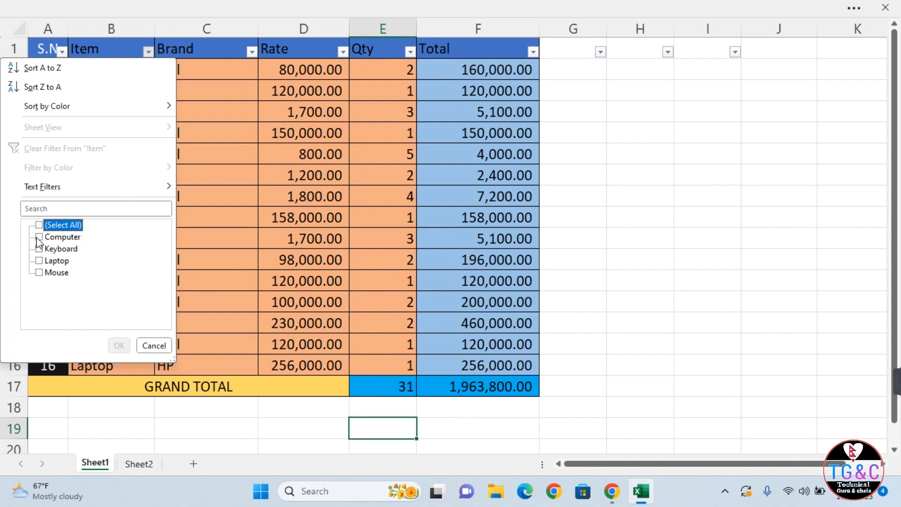
left_click(39, 237)
left_click(119, 345)
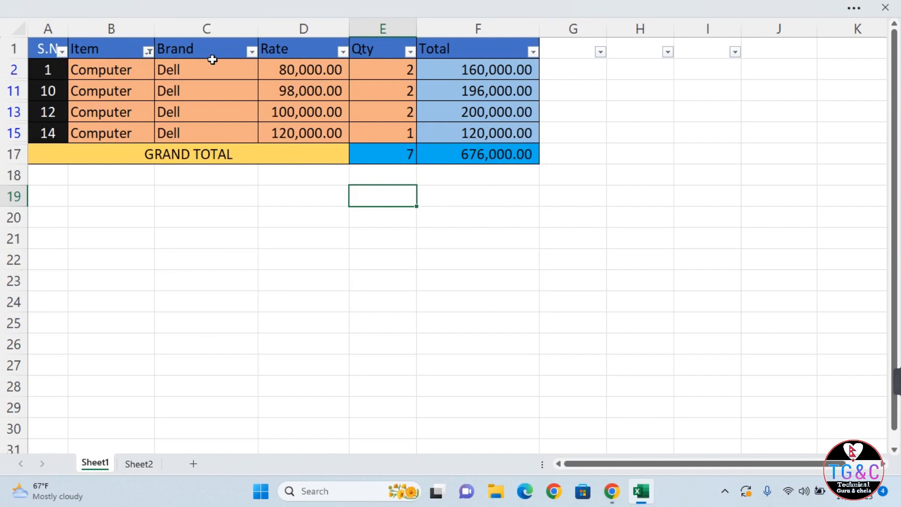
left_click(252, 51)
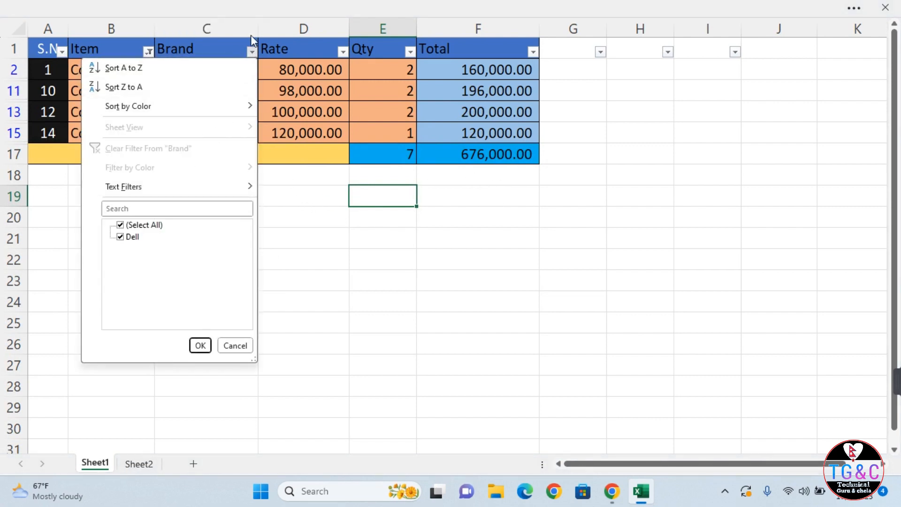
left_click(252, 52)
left_click(149, 52)
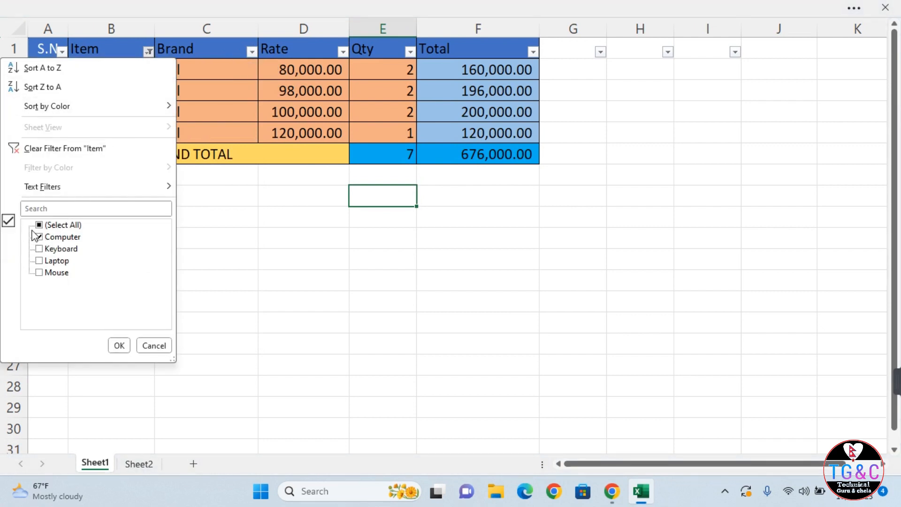
left_click(39, 260)
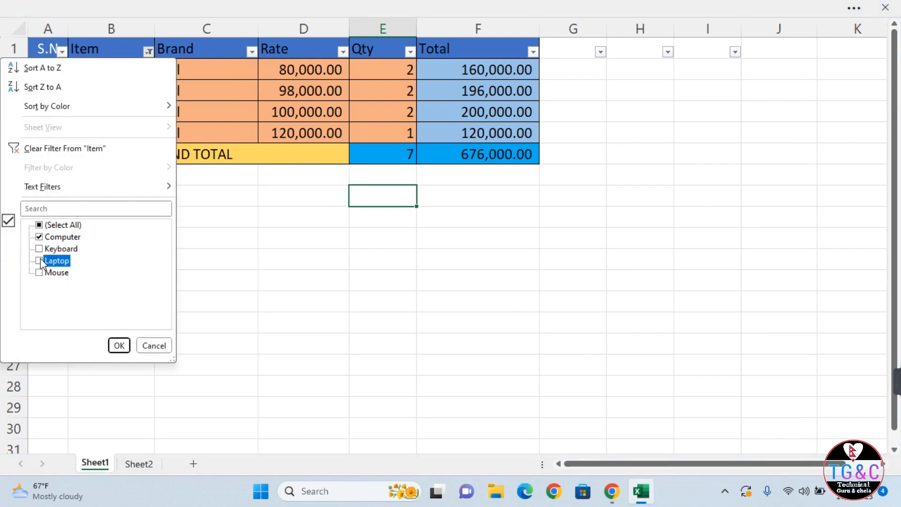
left_click(39, 237)
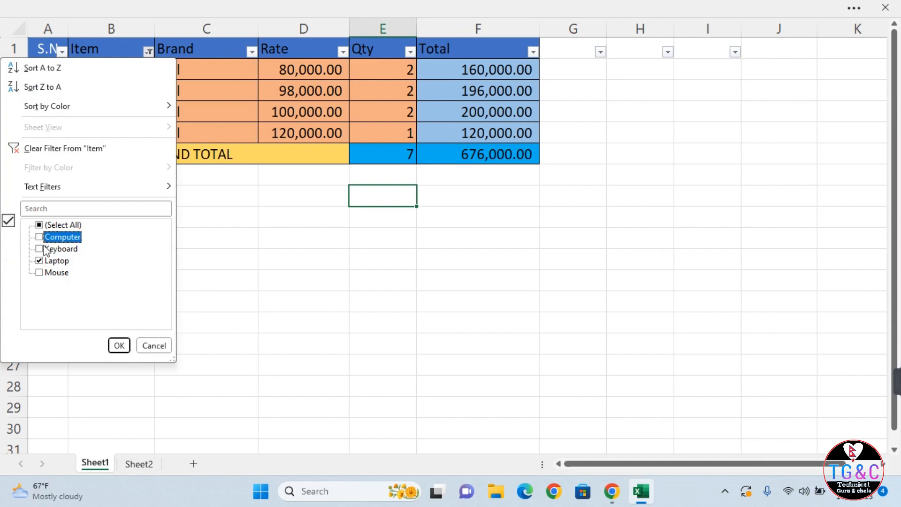
left_click(109, 346)
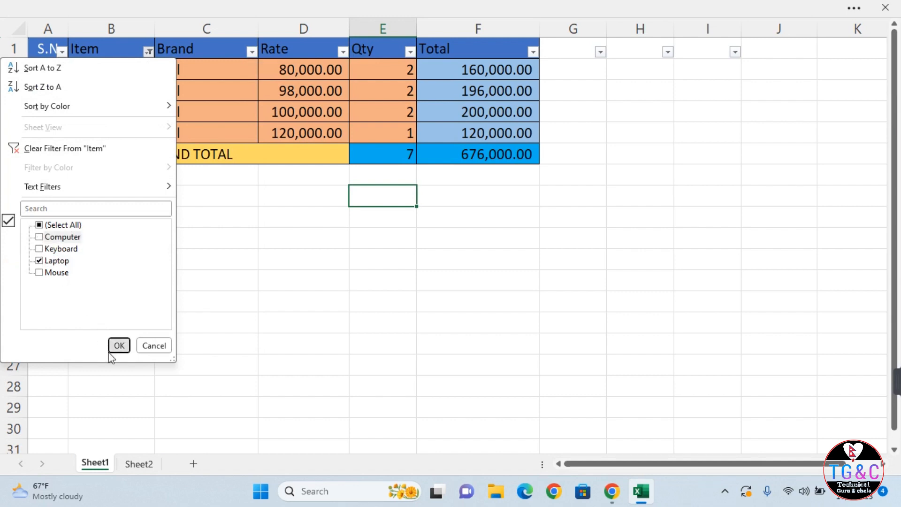
left_click(120, 345)
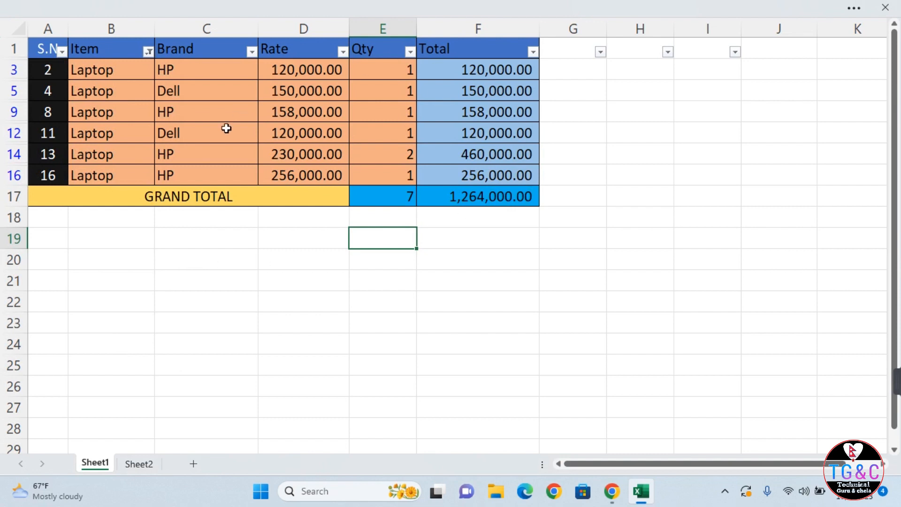
Exclude Dell in the Brand filter, leaving HP laptops with totals 5 and 994,000.00.
left_click(252, 51)
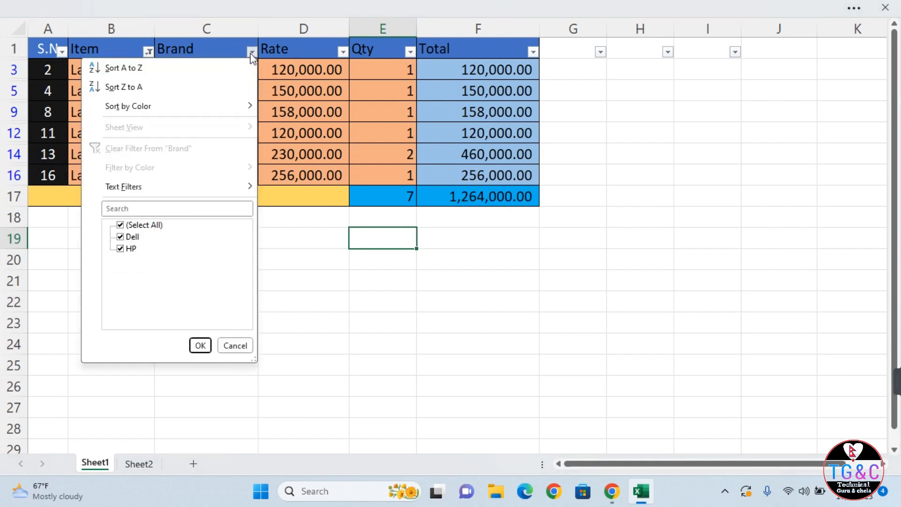
left_click(125, 238)
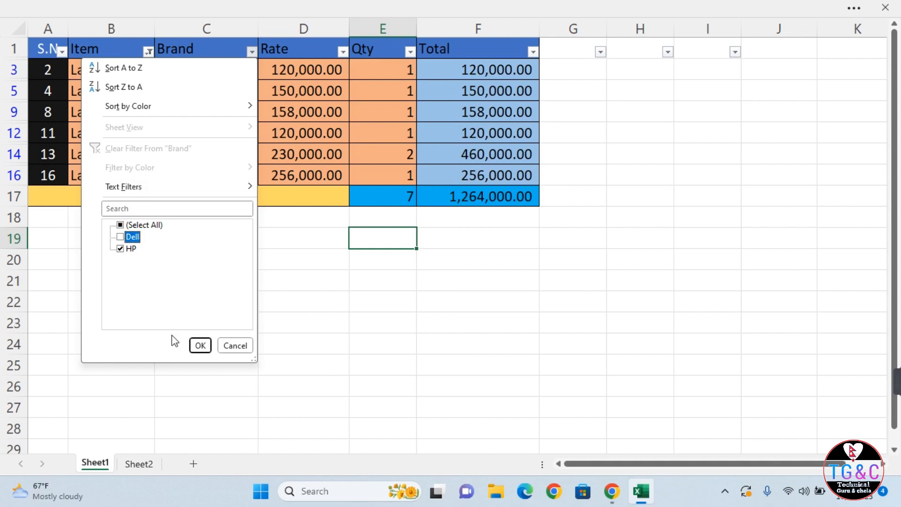
left_click(200, 346)
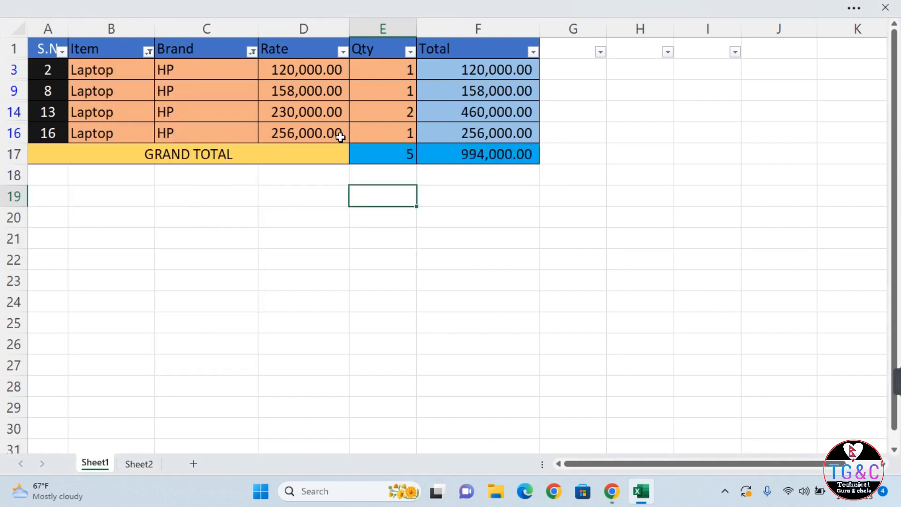